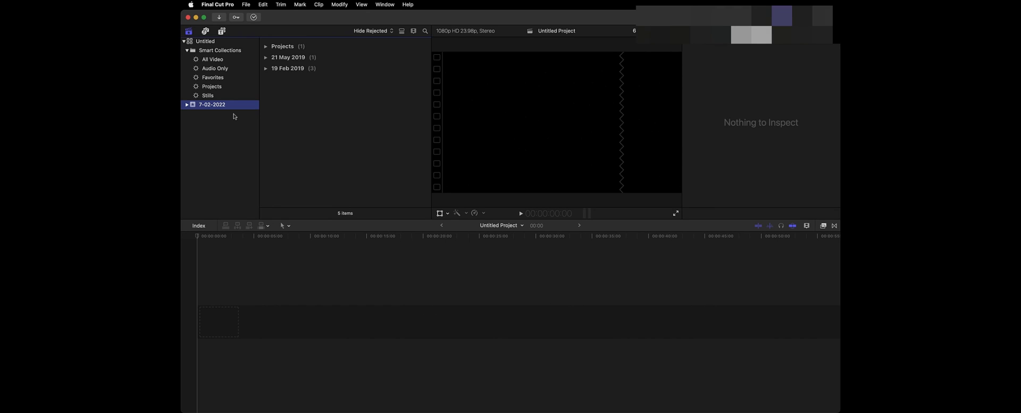
# Place a Pastel solid at the timeline start and set its duration to 2:00.
pyautogui.click(222, 31)
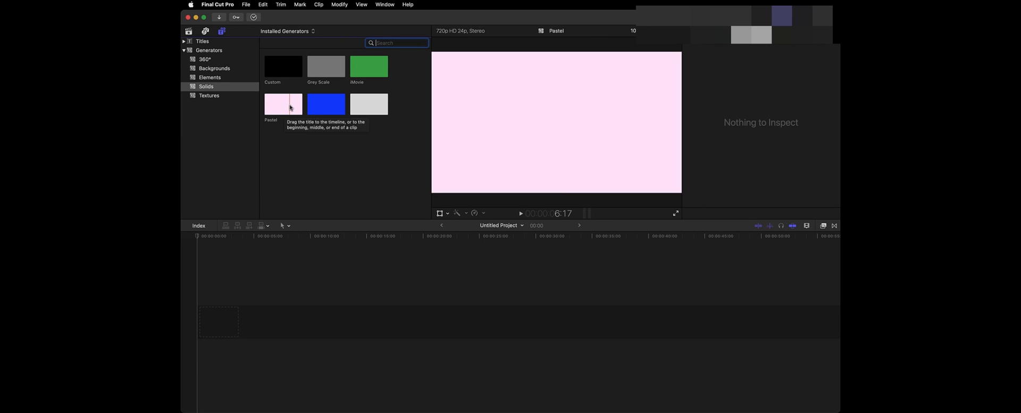
pyautogui.moveTo(290, 104); pyautogui.dragTo(214, 317)
pyautogui.rightClick(250, 322)
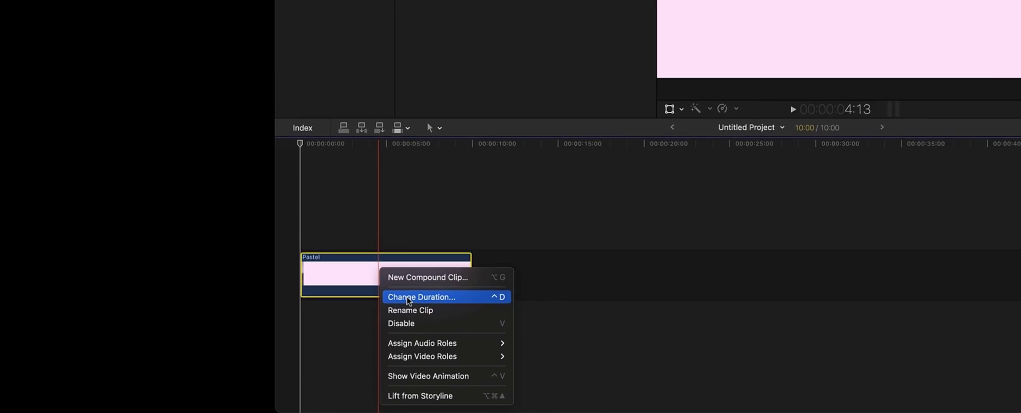
pyautogui.click(269, 336)
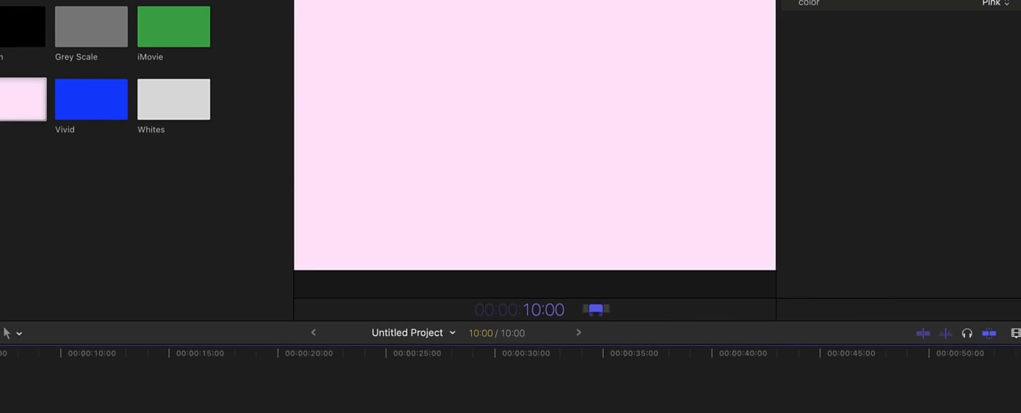
pyautogui.write('2:00')
pyautogui.press('Return')
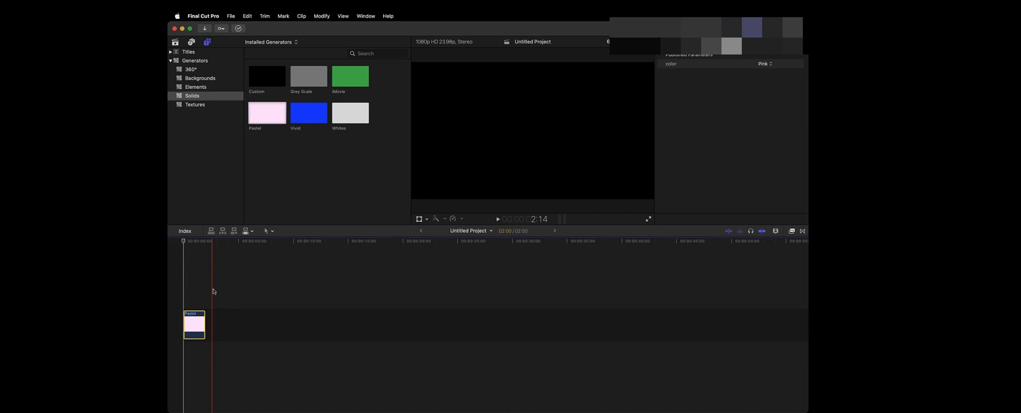
# Copy the 2-second Pastel clip and paste copies end to end.
pyautogui.press('super+c')
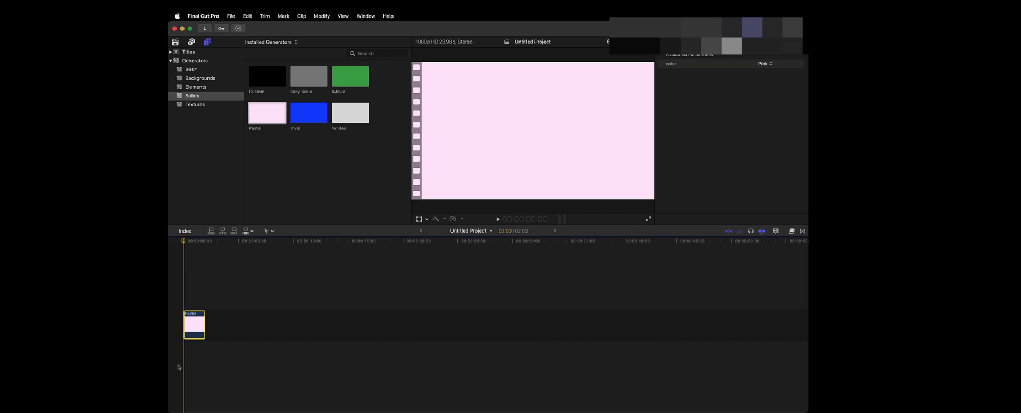
pyautogui.press('super+v')
pyautogui.press('super+v')
pyautogui.press('super+v')
pyautogui.press('super+v')
pyautogui.press('super+v')
pyautogui.press('super+v')
pyautogui.press('super+v')
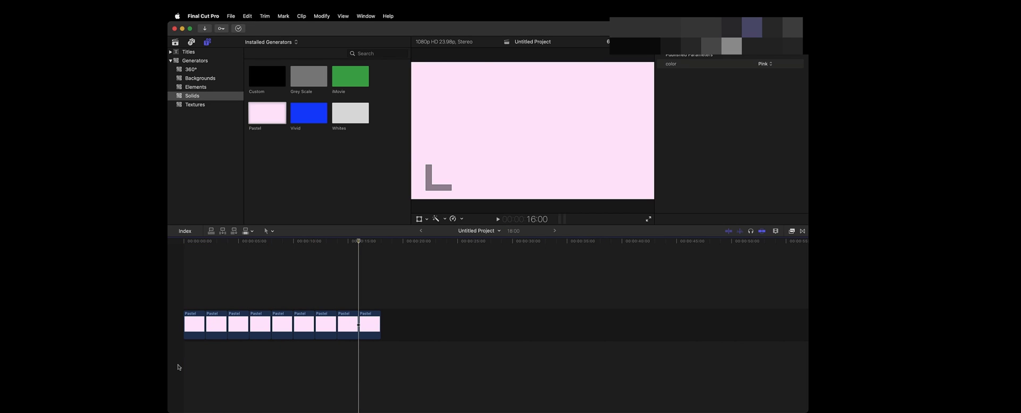
pyautogui.press('super+v')
pyautogui.press('super+v')
pyautogui.press('super+v')
pyautogui.press('super+v')
pyautogui.press('super+v')
pyautogui.press('super+v')
pyautogui.press('super+v')
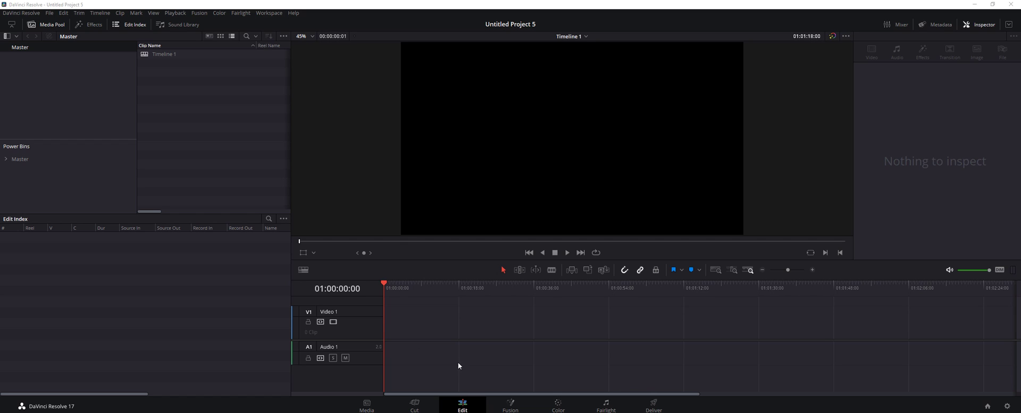
# Place a Solid Color generator clip from Effects > Generators on Video 1.
pyautogui.click(96, 26)
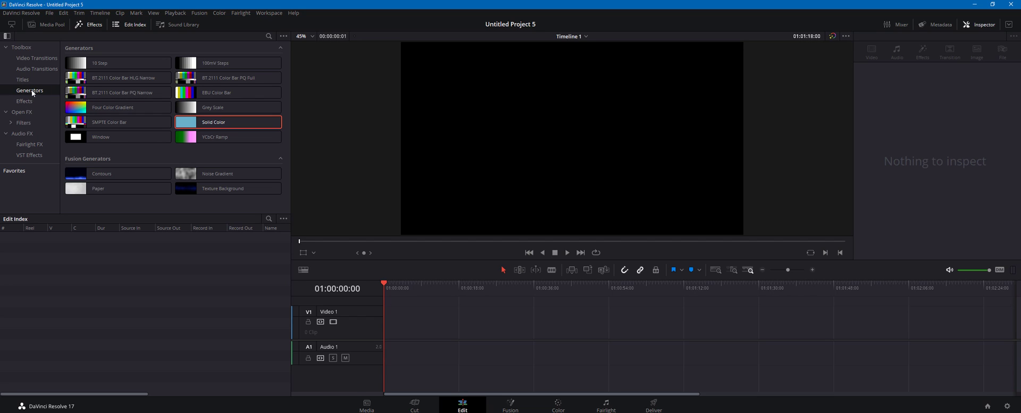
pyautogui.press('End')
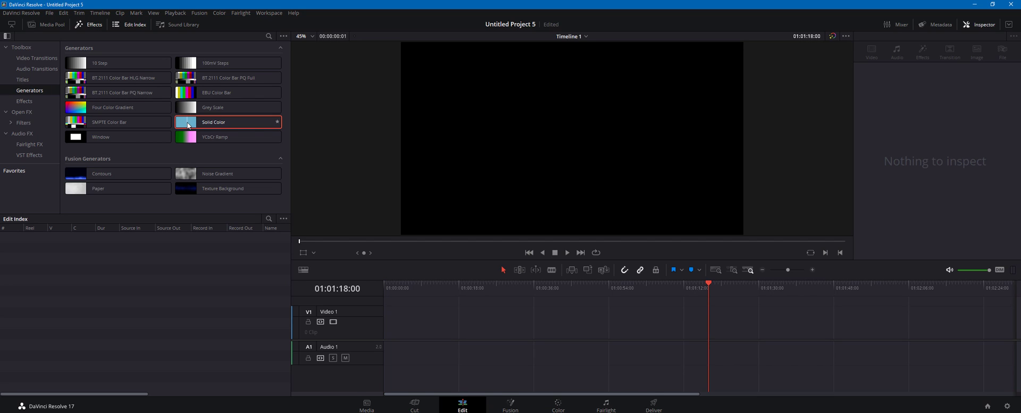
pyautogui.moveTo(188, 126); pyautogui.dragTo(407, 320)
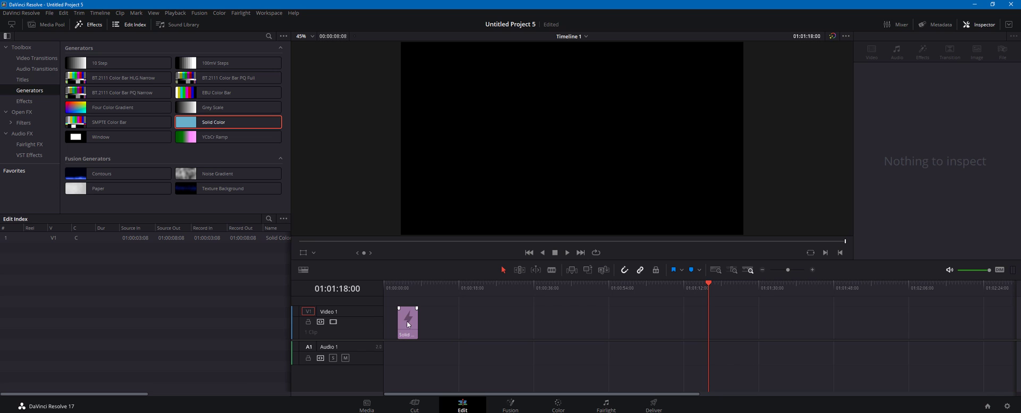
pyautogui.click(408, 319)
pyautogui.press('Home')
# Change the Solid Color clip's duration from 5 to 2 seconds.
pyautogui.rightClick(407, 316)
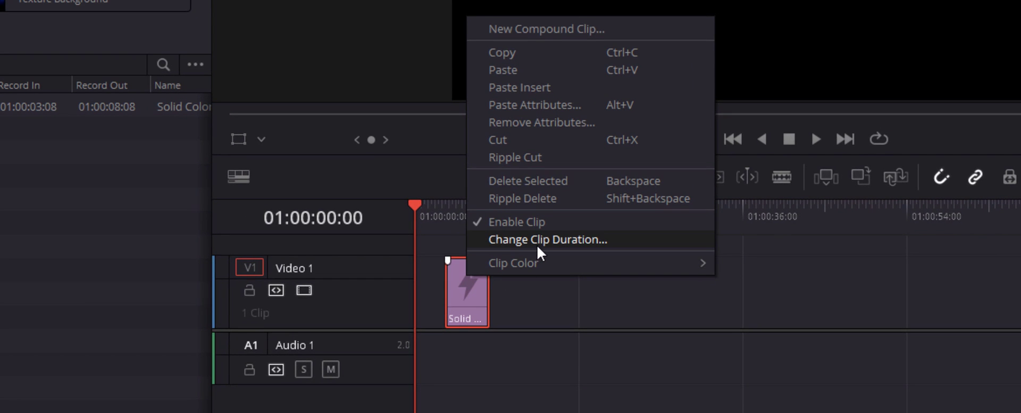
pyautogui.click(539, 240)
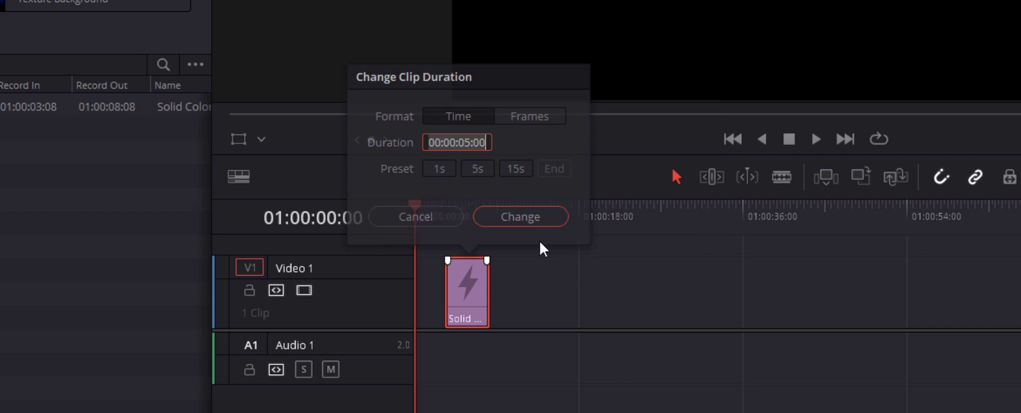
pyautogui.click(476, 167)
pyautogui.press('Right')
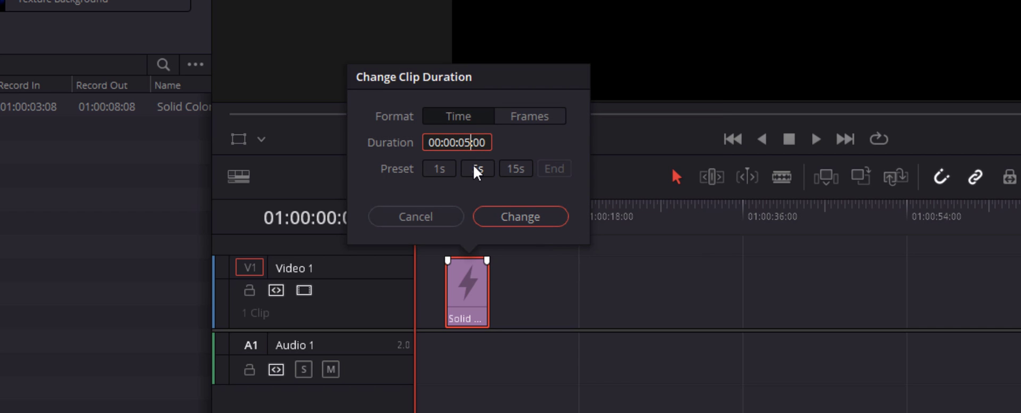
pyautogui.press('BackSpace')
pyautogui.write('2')
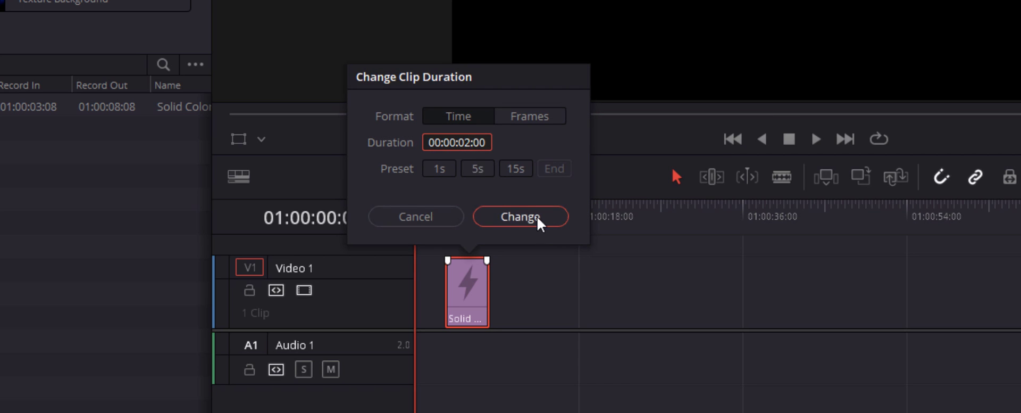
pyautogui.click(538, 217)
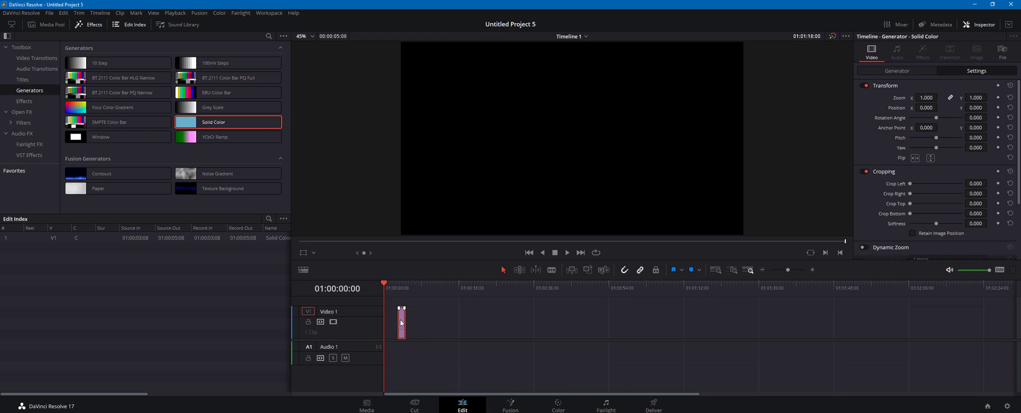
# Move the clip to the start of Video 1 and paste many copies end to end.
pyautogui.moveTo(401, 323); pyautogui.dragTo(389, 323)
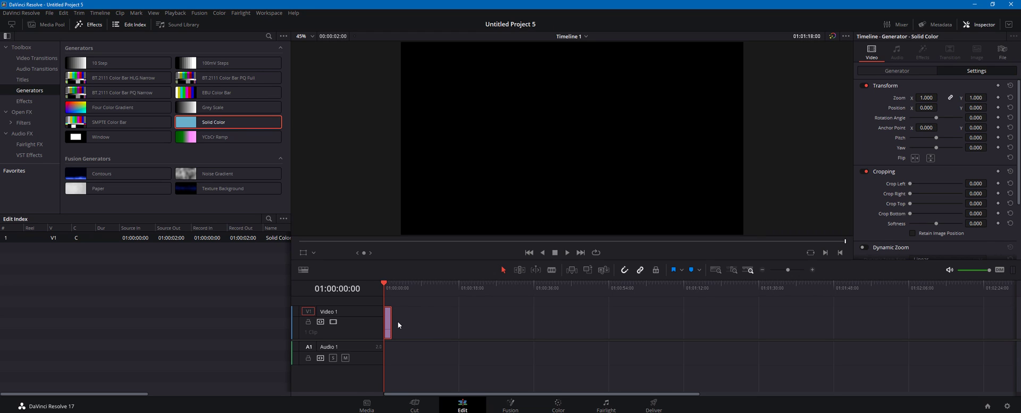
pyautogui.hotkey('ctrl', 'v')
pyautogui.hotkey('ctrl', 'v')
pyautogui.hotkey('ctrl', 'v')
pyautogui.hotkey('ctrl', 'v')
pyautogui.hotkey('ctrl', 'v')
pyautogui.hotkey('ctrl', 'v')
pyautogui.hotkey('ctrl', 'v')
pyautogui.hotkey('ctrl', 'v')
pyautogui.hotkey('ctrl', 'v')
pyautogui.hotkey('ctrl', 'v')
pyautogui.hotkey('ctrl', 'v')
pyautogui.hotkey('ctrl', 'v')
pyautogui.hotkey('ctrl', 'v')
pyautogui.hotkey('ctrl', 'v')
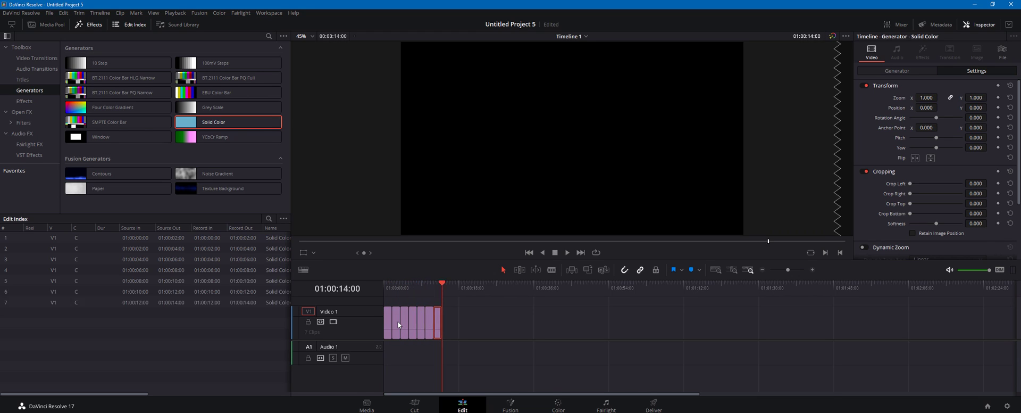
pyautogui.hotkey('ctrl', 'v')
pyautogui.hotkey('ctrl', 'v')
pyautogui.hotkey('ctrl', 'v')
pyautogui.hotkey('ctrl', 'v')
pyautogui.hotkey('ctrl', 'v')
pyautogui.hotkey('ctrl', 'v')
pyautogui.hotkey('ctrl', 'v')
pyautogui.hotkey('ctrl', 'v')
pyautogui.hotkey('ctrl', 'v')
pyautogui.hotkey('ctrl', 'v')
pyautogui.hotkey('ctrl', 'v')
pyautogui.hotkey('ctrl', 'v')
pyautogui.hotkey('ctrl', 'v')
pyautogui.hotkey('ctrl', 'v')
pyautogui.hotkey('ctrl', 'v')
pyautogui.hotkey('ctrl', 'v')
pyautogui.hotkey('ctrl', 'v')
pyautogui.hotkey('ctrl', 'v')
pyautogui.hotkey('ctrl', 'v')
pyautogui.hotkey('ctrl', 'v')
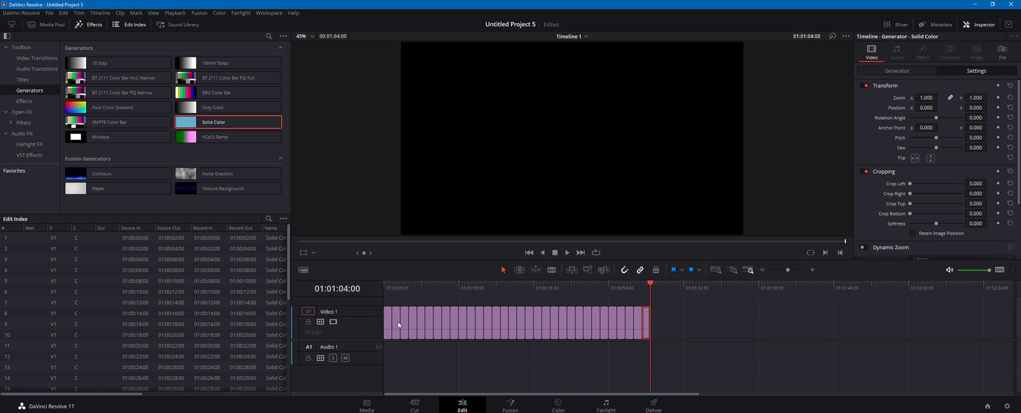
pyautogui.hotkey('ctrl', 'v')
pyautogui.hotkey('ctrl', 'v')
pyautogui.hotkey('ctrl', 'v')
pyautogui.hotkey('ctrl', 'v')
pyautogui.hotkey('ctrl', 'v')
pyautogui.hotkey('ctrl', 'v')
pyautogui.hotkey('ctrl', 'v')
pyautogui.hotkey('ctrl', 'v')
pyautogui.hotkey('ctrl', 'v')
pyautogui.hotkey('ctrl', 'v')
pyautogui.hotkey('ctrl', 'v')
pyautogui.hotkey('ctrl', 'v')
pyautogui.hotkey('ctrl', 'v')
pyautogui.hotkey('ctrl', 'v')
pyautogui.hotkey('ctrl', 'v')
pyautogui.hotkey('ctrl', 'v')
pyautogui.hotkey('ctrl', 'v')
pyautogui.hotkey('ctrl', 'v')
pyautogui.hotkey('ctrl', 'v')
pyautogui.hotkey('ctrl', 'v')
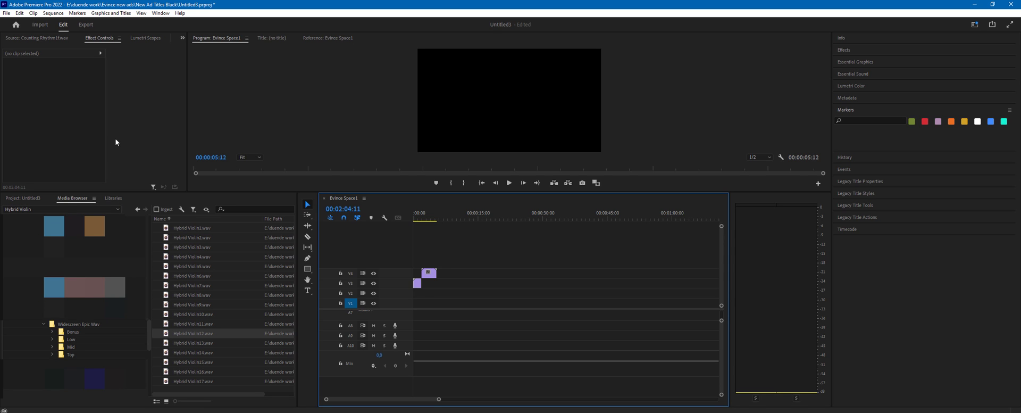
# Create a new Black Video item and place it on V1.
pyautogui.hotkey('ctrl', 'shift', '.')
pyautogui.hotkey('shift', '1')
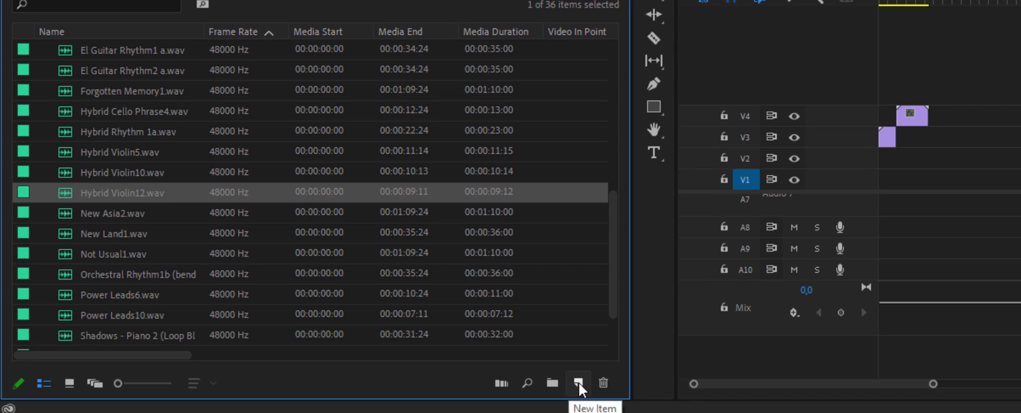
pyautogui.click(578, 382)
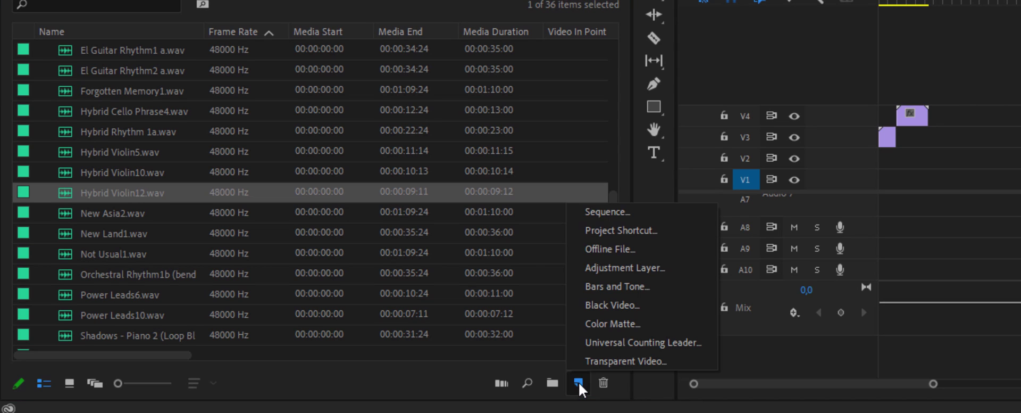
pyautogui.click(626, 305)
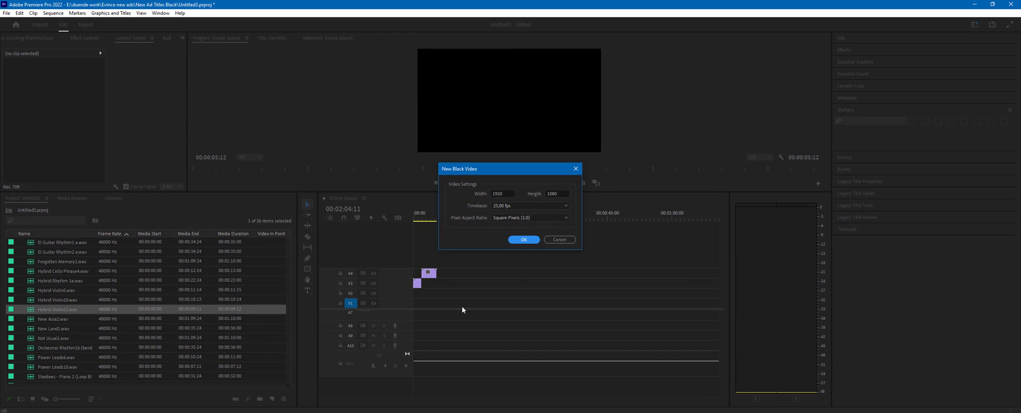
pyautogui.click(526, 239)
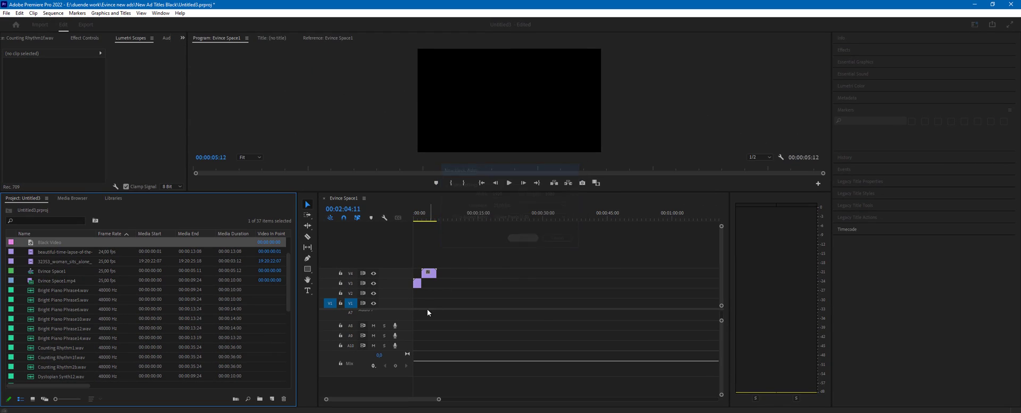
pyautogui.moveTo(44, 243); pyautogui.dragTo(420, 307)
# Set the Black Video clip's Speed/Duration to 00:00:02:00.
pyautogui.rightClick(427, 304)
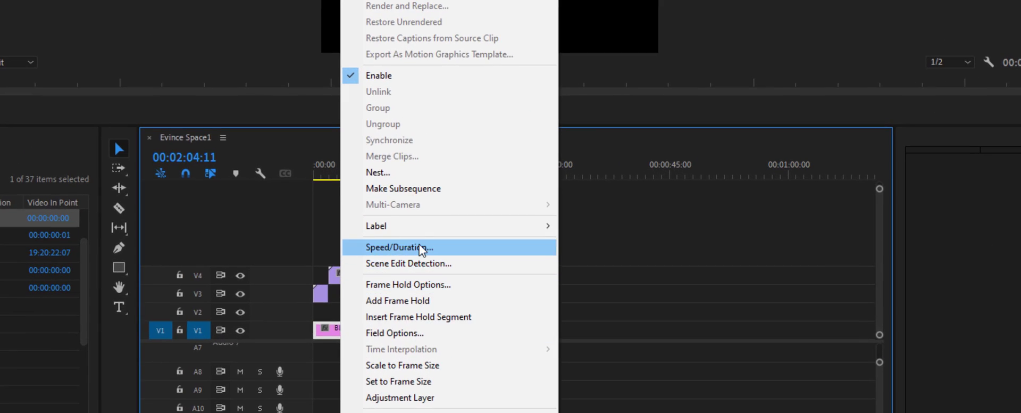
pyautogui.click(470, 257)
pyautogui.click(506, 128)
pyautogui.click(506, 129)
pyautogui.press('Delete')
pyautogui.write('2:00')
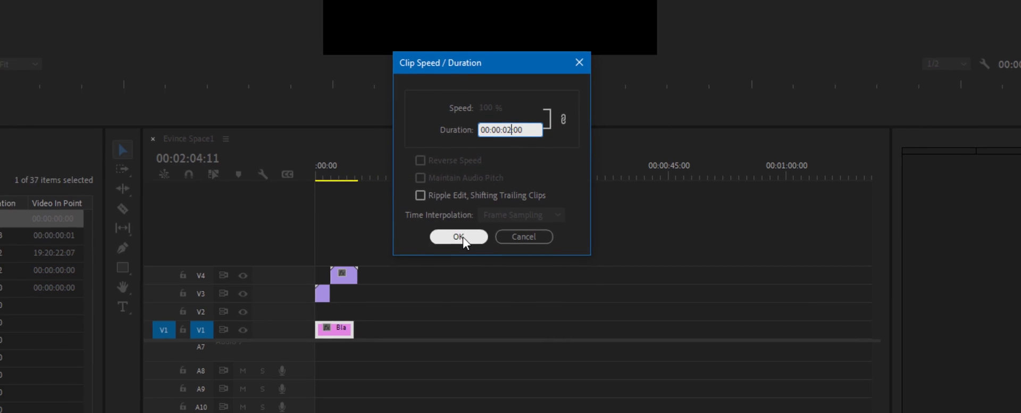
pyautogui.click(461, 234)
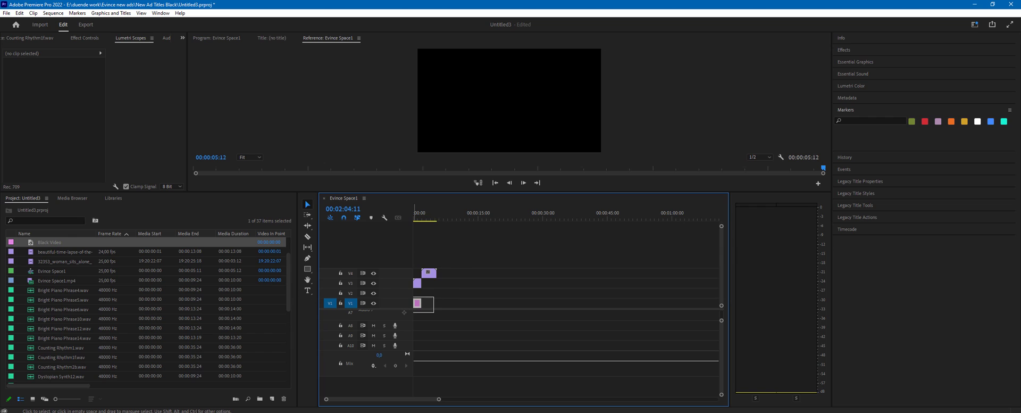
# Paste many copies of the Black Video clip end to end on V1.
pyautogui.hotkey('ctrl', 'v')
pyautogui.hotkey('ctrl', 'v')
pyautogui.hotkey('ctrl', 'v')
pyautogui.hotkey('ctrl', 'v')
pyautogui.hotkey('ctrl', 'v')
pyautogui.hotkey('ctrl', 'v')
pyautogui.hotkey('ctrl', 'v')
pyautogui.hotkey('ctrl', 'v')
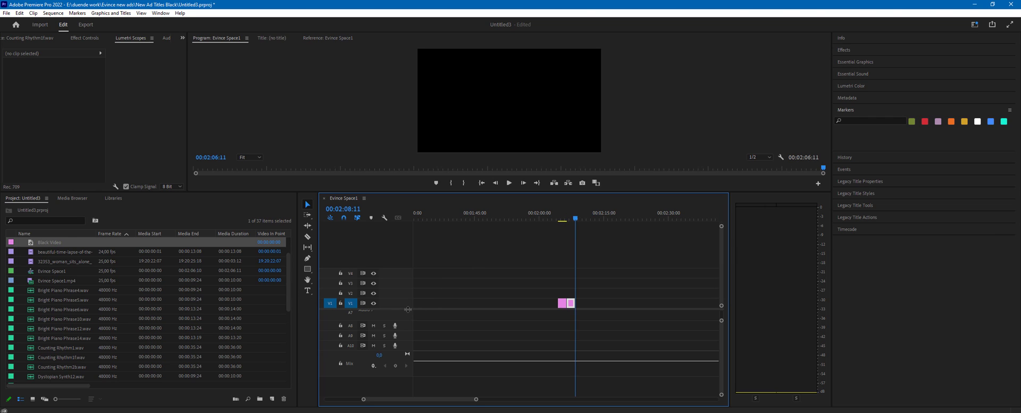
pyautogui.press('\\')
pyautogui.hotkey('ctrl', 'v')
pyautogui.hotkey('ctrl', 'v')
pyautogui.hotkey('ctrl', 'v')
pyautogui.hotkey('ctrl', 'v')
pyautogui.hotkey('ctrl', 'v')
pyautogui.hotkey('ctrl', 'v')
pyautogui.hotkey('ctrl', 'v')
pyautogui.hotkey('ctrl', 'v')
pyautogui.hotkey('ctrl', 'v')
pyautogui.hotkey('ctrl', 'v')
pyautogui.hotkey('ctrl', 'v')
pyautogui.hotkey('ctrl', 'v')
pyautogui.hotkey('ctrl', 'v')
pyautogui.hotkey('ctrl', 'v')
pyautogui.hotkey('ctrl', 'v')
pyautogui.hotkey('ctrl', 'v')
pyautogui.hotkey('ctrl', 'v')
pyautogui.hotkey('ctrl', 'v')
pyautogui.hotkey('ctrl', 'v')
pyautogui.hotkey('ctrl', 'v')
pyautogui.hotkey('ctrl', 'v')
pyautogui.hotkey('ctrl', 'v')
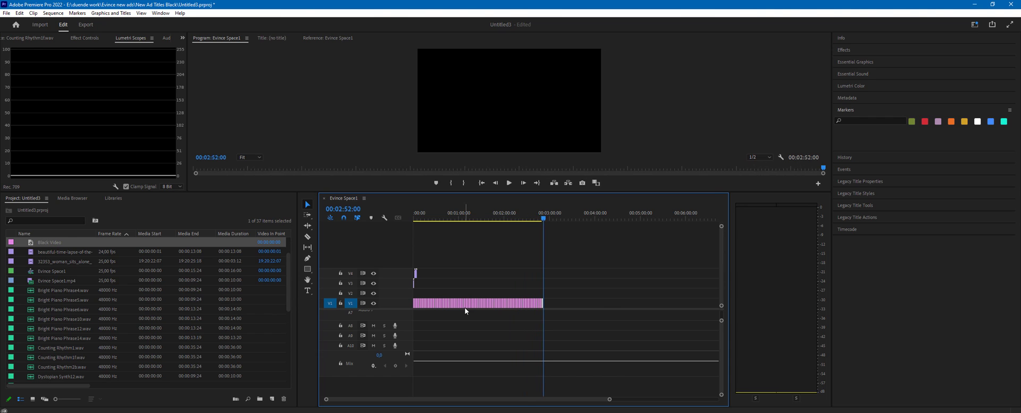
pyautogui.hotkey('ctrl', 'v')
pyautogui.hotkey('ctrl', 'v')
pyautogui.hotkey('ctrl', 'v')
pyautogui.hotkey('ctrl', 'v')
pyautogui.hotkey('ctrl', 'v')
pyautogui.hotkey('ctrl', 'v')
pyautogui.hotkey('ctrl', 'v')
pyautogui.hotkey('ctrl', 'v')
pyautogui.hotkey('ctrl', 'v')
pyautogui.hotkey('ctrl', 'v')
pyautogui.hotkey('ctrl', 'v')
pyautogui.hotkey('ctrl', 'v')
pyautogui.hotkey('ctrl', 'v')
pyautogui.hotkey('ctrl', 'v')
pyautogui.hotkey('ctrl', 'v')
pyautogui.hotkey('ctrl', 'v')
pyautogui.hotkey('ctrl', 'v')
pyautogui.hotkey('ctrl', 'v')
pyautogui.hotkey('ctrl', 'v')
pyautogui.hotkey('ctrl', 'v')
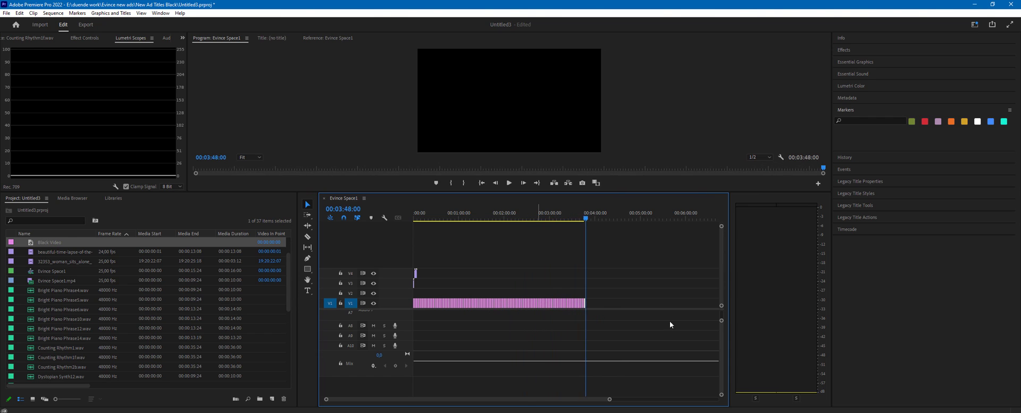
# Delete the small Black Video clip just after 00:00:15 on V1, then try lengthening its neighbour.
pyautogui.moveTo(585, 403); pyautogui.dragTo(393, 403)
pyautogui.click(497, 215)
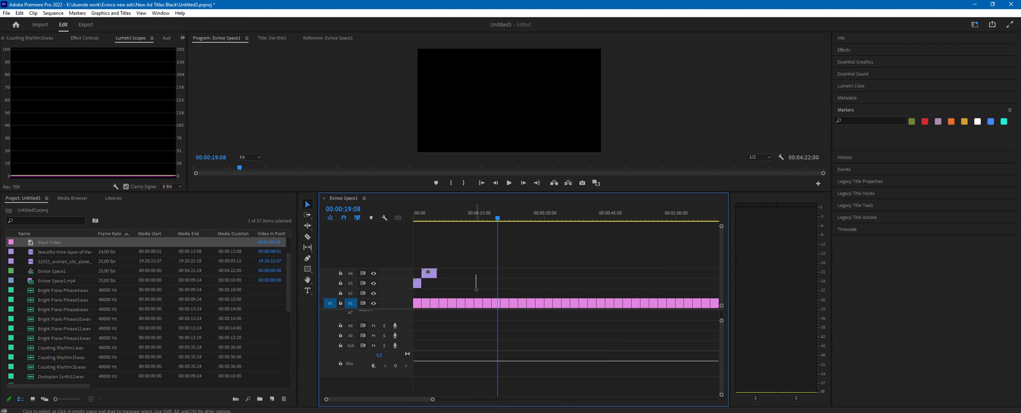
pyautogui.click(478, 303)
pyautogui.keyDown('shift'); pyautogui.click(479, 306); pyautogui.keyUp('shift')
pyautogui.click(489, 304)
pyautogui.press('Delete')
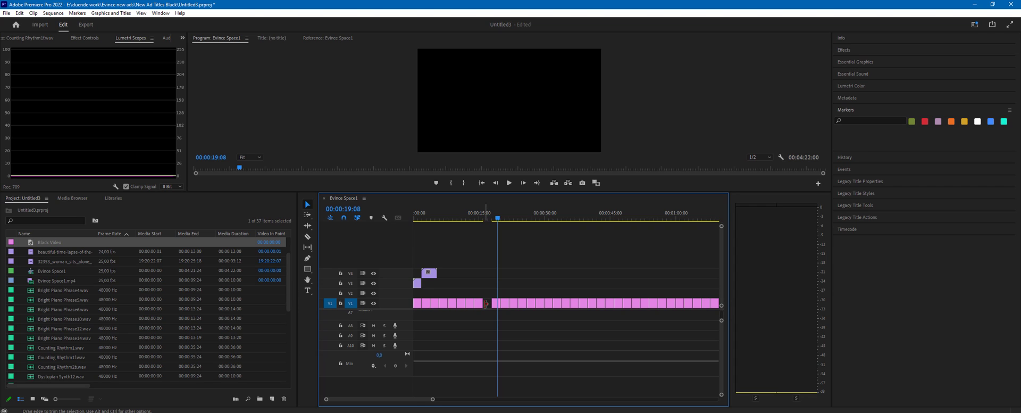
pyautogui.moveTo(489, 304); pyautogui.dragTo(485, 304)
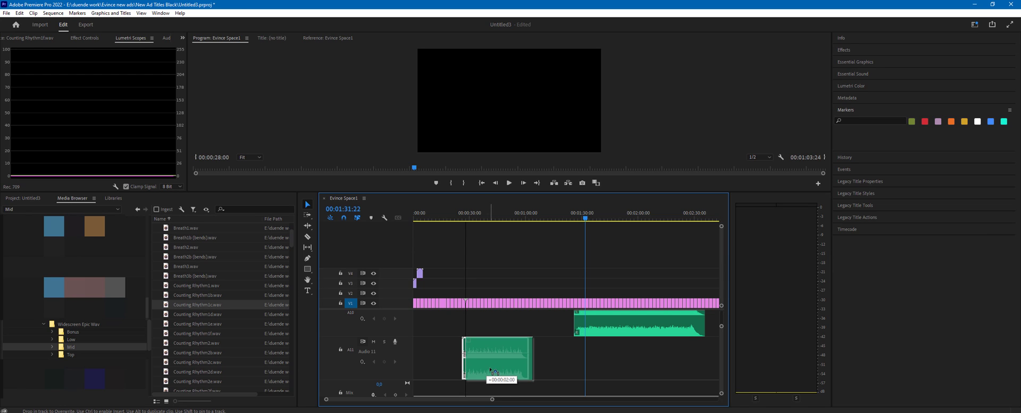
# Reposition the Counting Rhythm clip on A11, undoing a stray move first.
pyautogui.moveTo(491, 370)
pyautogui.mouseDown()
pyautogui.moveTo(522, 370)
pyautogui.moveTo(489, 369)
pyautogui.mouseUp()
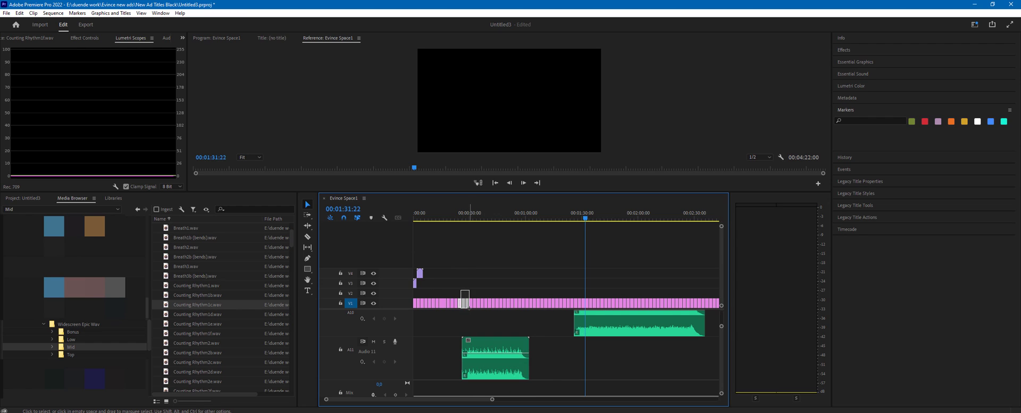
pyautogui.click(489, 325)
pyautogui.hotkey('ctrl', 'z')
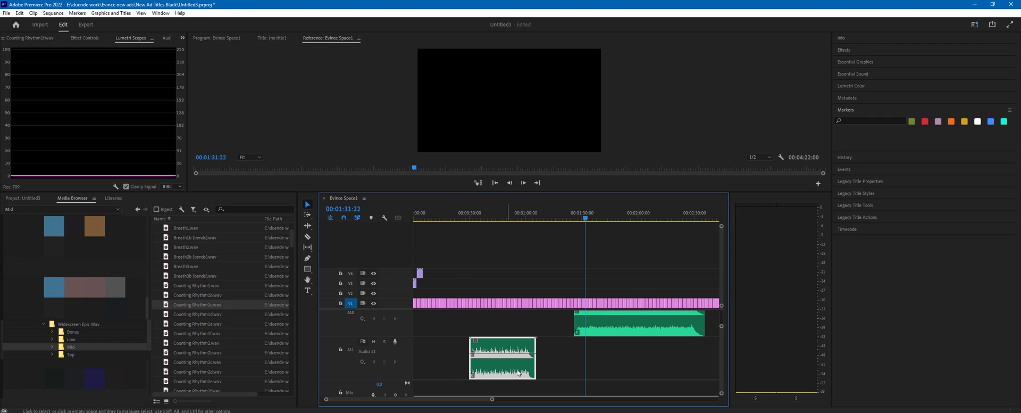
pyautogui.scroll(2, 721, 334)
pyautogui.scroll(-2, 721, 336)
pyautogui.scroll(3, 507, 345)
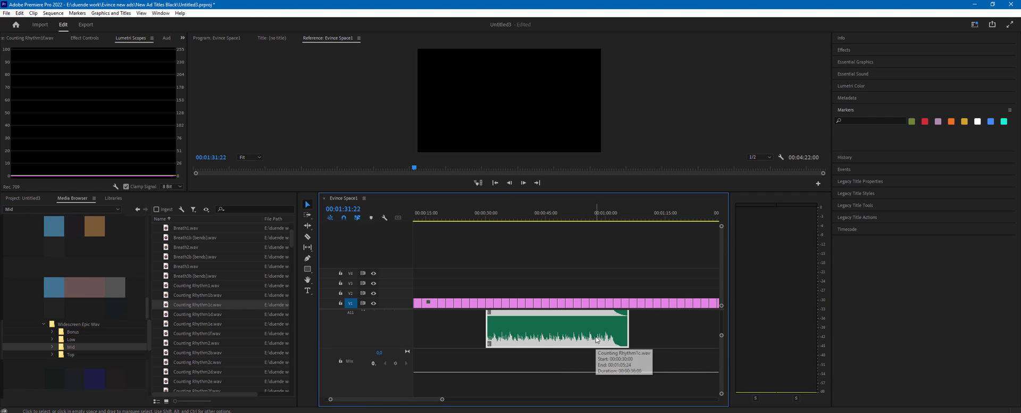
pyautogui.moveTo(596, 339); pyautogui.dragTo(510, 338)
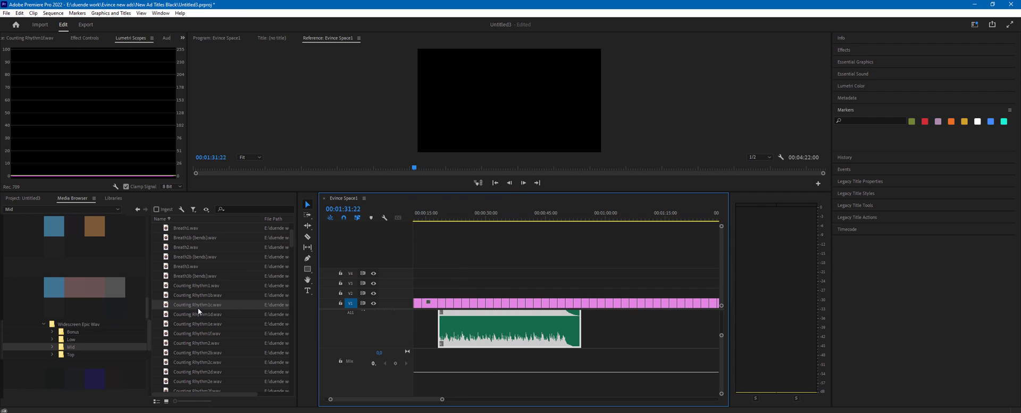
# Preview the sequence from a point on the ruler.
pyautogui.click(536, 219)
pyautogui.press('space')
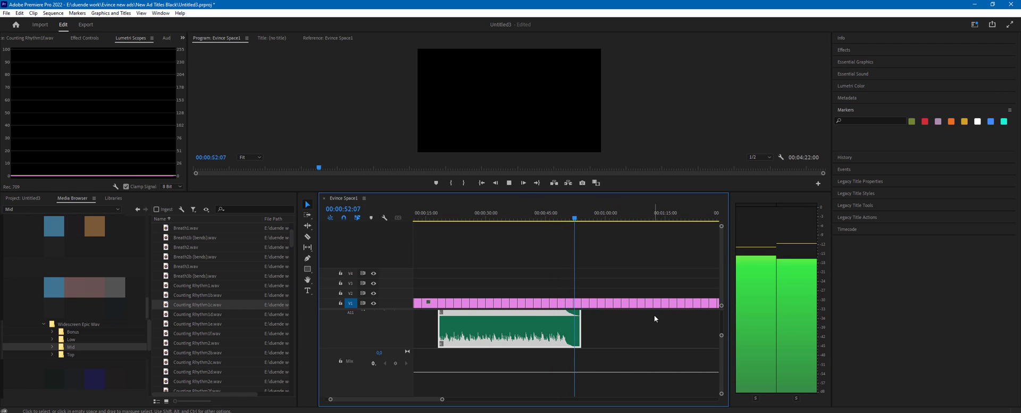
pyautogui.press('space')
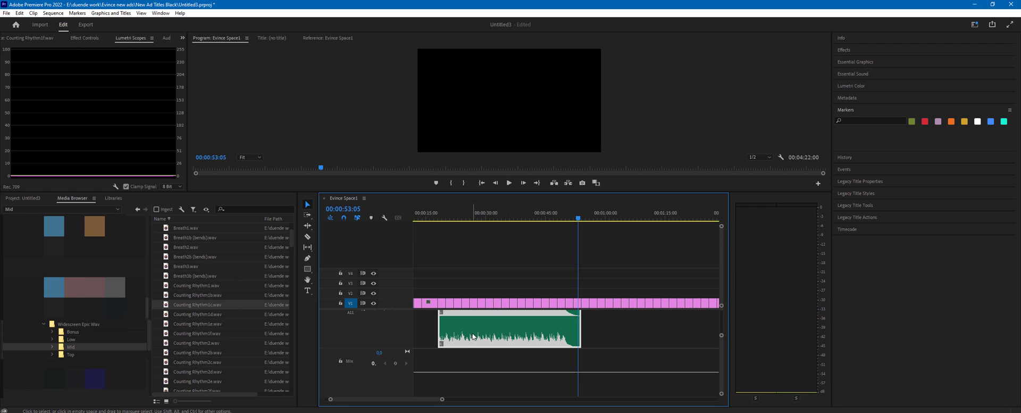
# Solo track A11 to hear the rhythm clip alone.
pyautogui.scroll(-5, 473, 336)
pyautogui.moveTo(454, 398); pyautogui.dragTo(516, 398)
pyautogui.scroll(3, 519, 391)
pyautogui.scroll(4, 532, 387)
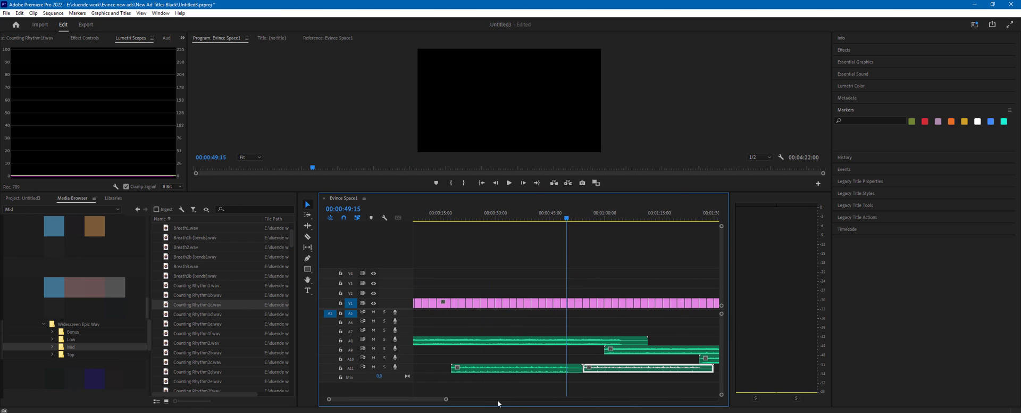
pyautogui.click(384, 367)
# Play the soloed A11 track and trim the left rhythm clip's end shorter.
pyautogui.press('space')
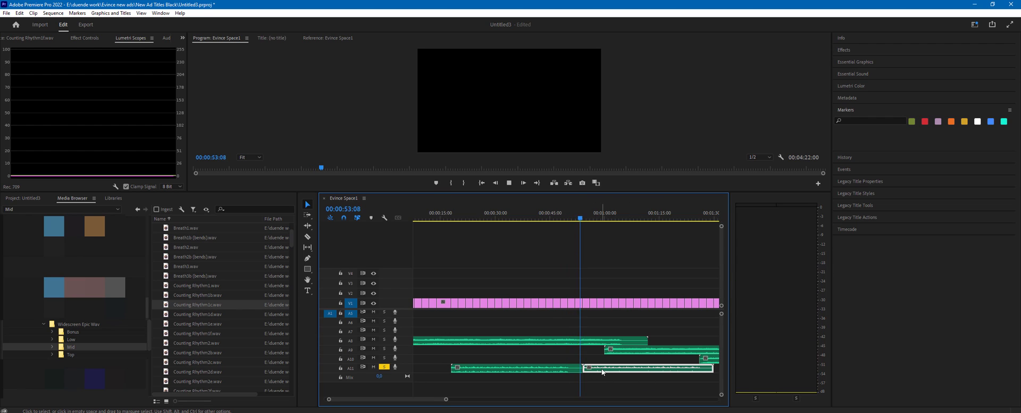
pyautogui.press('space')
pyautogui.click(569, 369)
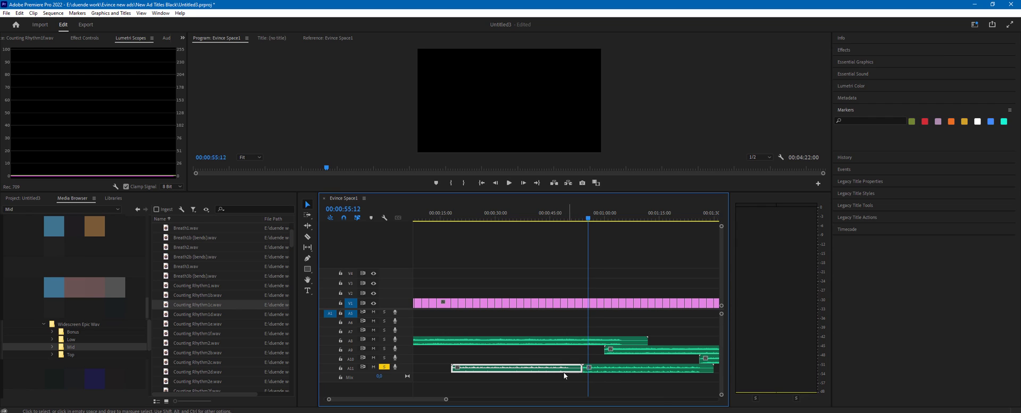
pyautogui.press('=')
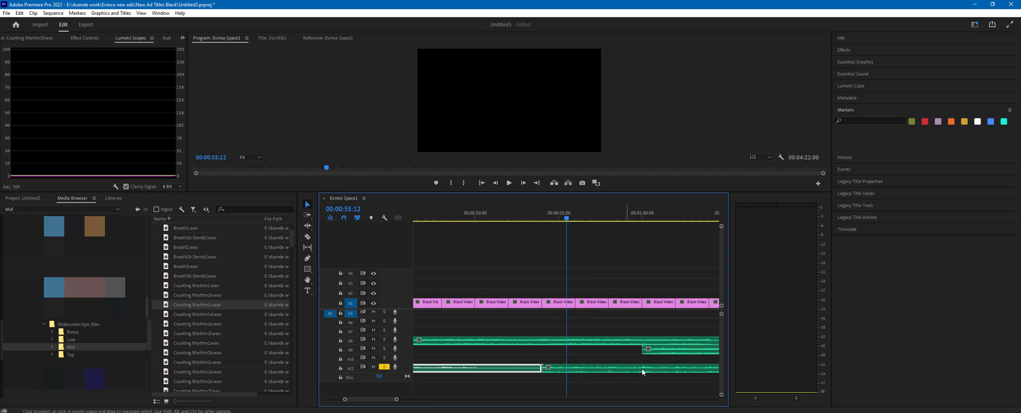
pyautogui.moveTo(721, 313); pyautogui.dragTo(719, 342)
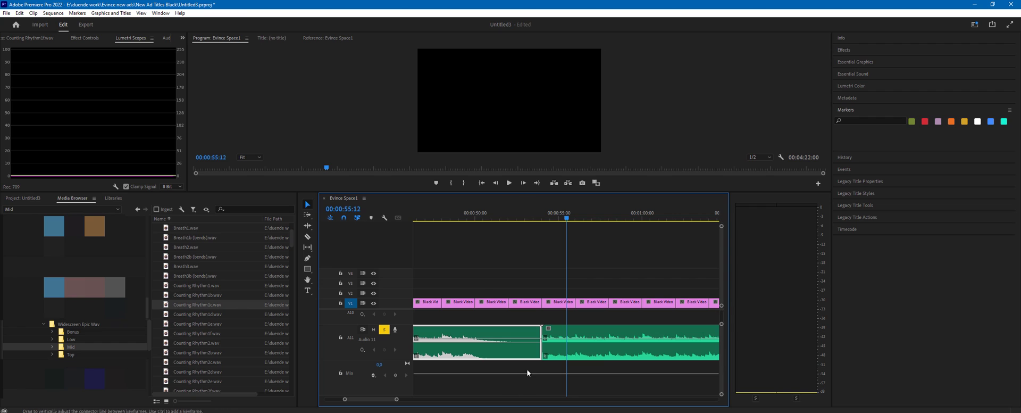
pyautogui.moveTo(540, 348); pyautogui.dragTo(458, 355)
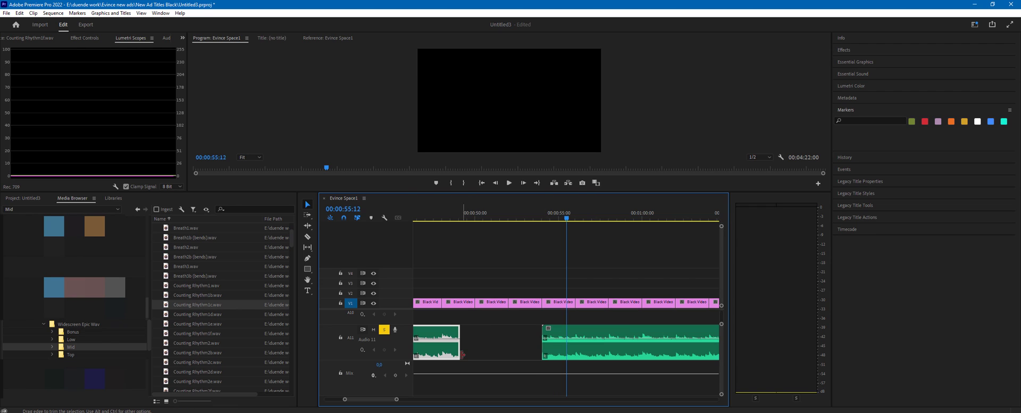
pyautogui.moveTo(457, 352); pyautogui.dragTo(464, 352)
pyautogui.click(461, 307)
pyautogui.moveTo(465, 265); pyautogui.dragTo(488, 307)
pyautogui.moveTo(463, 352)
pyautogui.mouseDown()
pyautogui.moveTo(532, 351)
pyautogui.moveTo(471, 351)
pyautogui.mouseUp()
# Move the right A11 clip flush against the first and play the join.
pyautogui.moveTo(554, 355); pyautogui.dragTo(489, 353)
pyautogui.click(441, 219)
pyautogui.press('space')
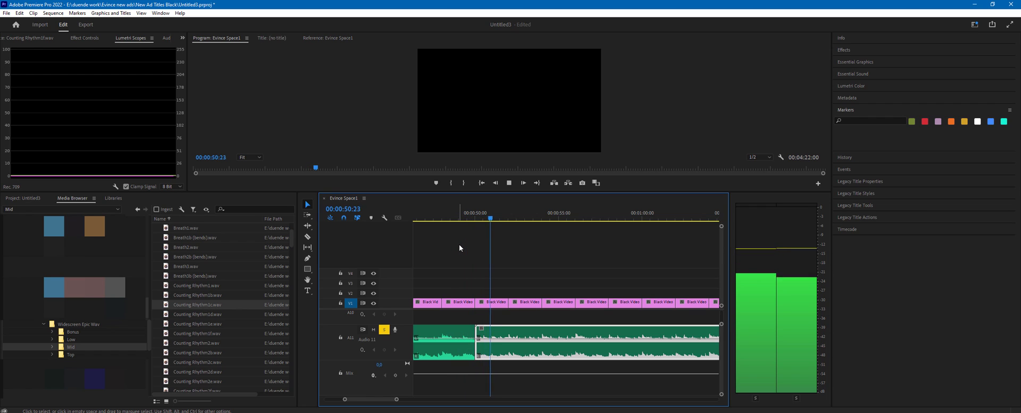
pyautogui.press('space')
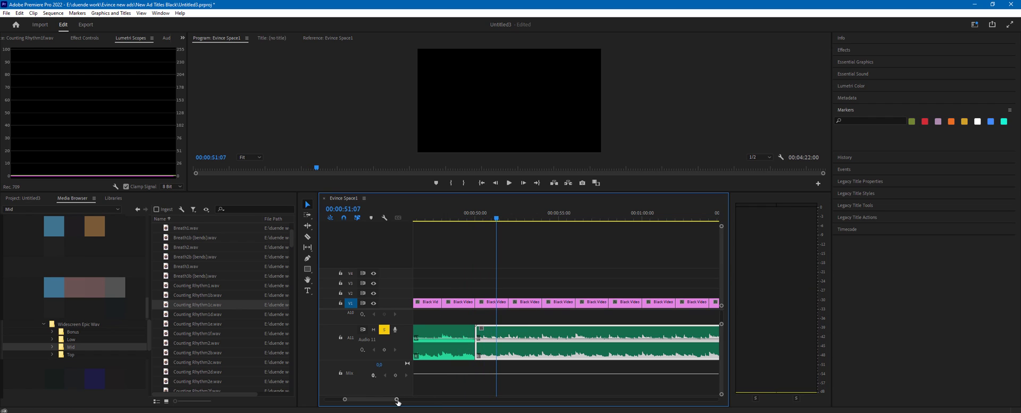
# Try trimming the second A11 clip's end, restore its length, and park the playhead at 1:21:07.
pyautogui.press('-')
pyautogui.press('-')
pyautogui.press('-')
pyautogui.click(641, 353)
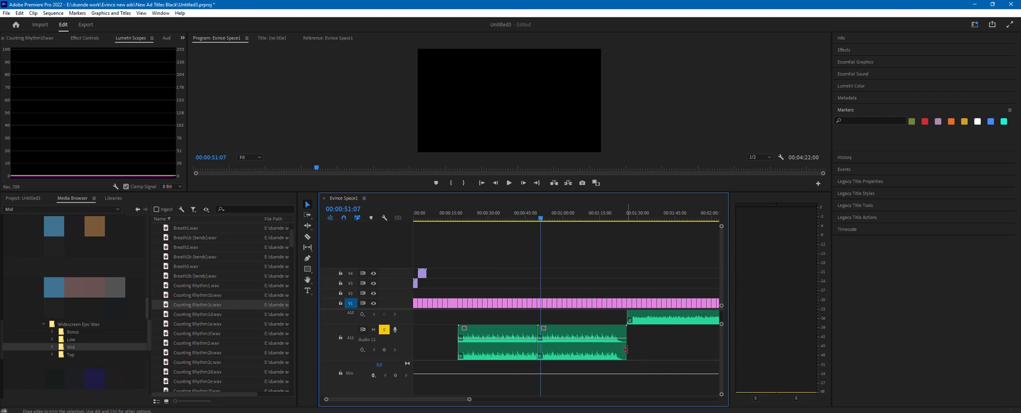
pyautogui.moveTo(624, 351); pyautogui.dragTo(617, 350)
pyautogui.click(598, 356)
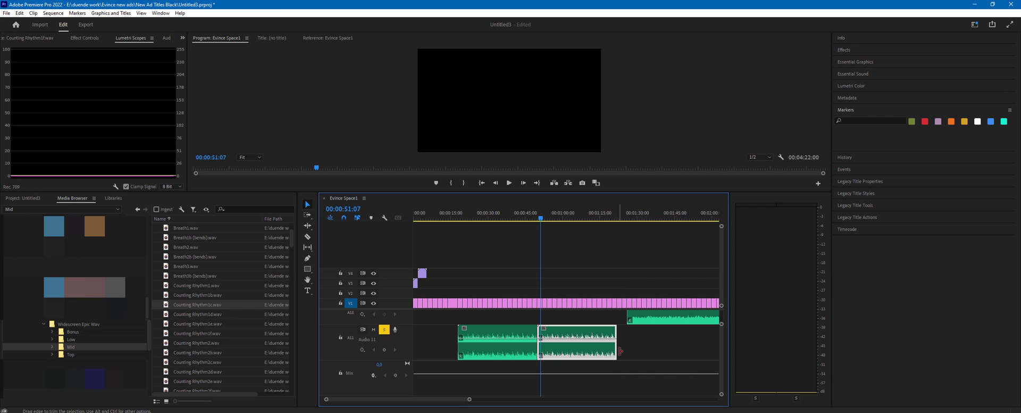
pyautogui.moveTo(615, 351); pyautogui.dragTo(645, 362)
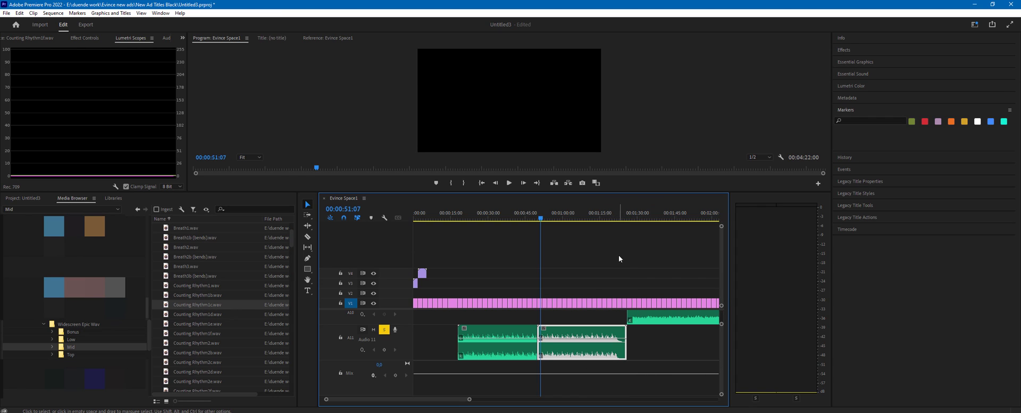
pyautogui.click(616, 218)
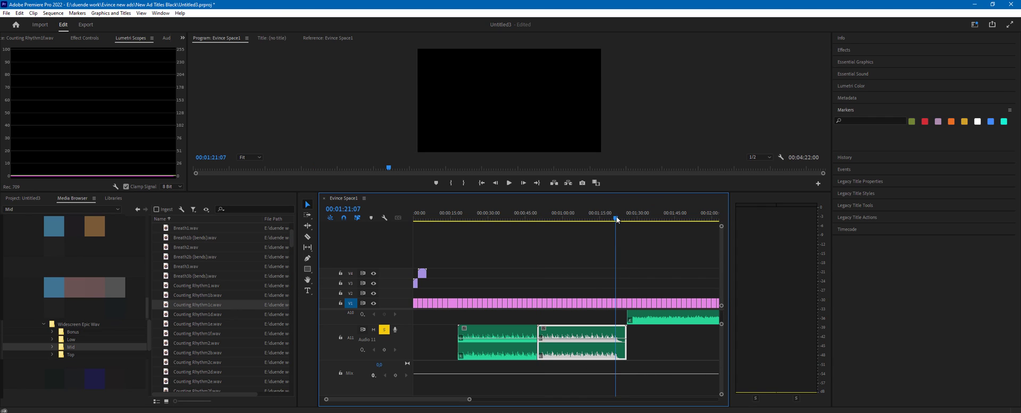
pyautogui.click(649, 350)
# Add Hybrid Rhythm 1c (bends).wav from the Media Browser onto a new Audio 12 track.
pyautogui.scroll(-1, 720, 333)
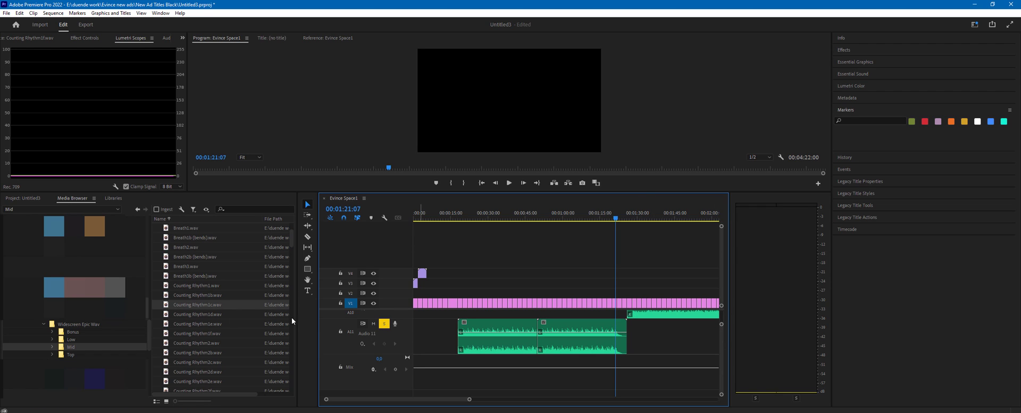
pyautogui.scroll(-5, 212, 316)
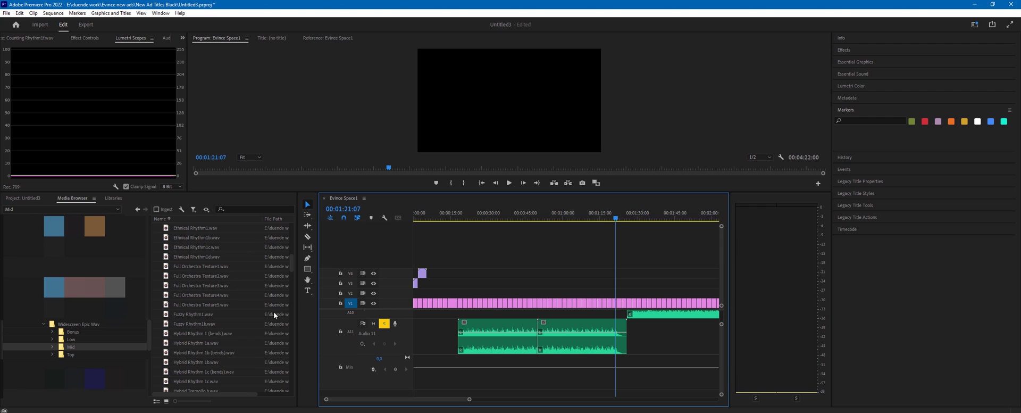
pyautogui.scroll(-2, 229, 319)
pyautogui.click(228, 314)
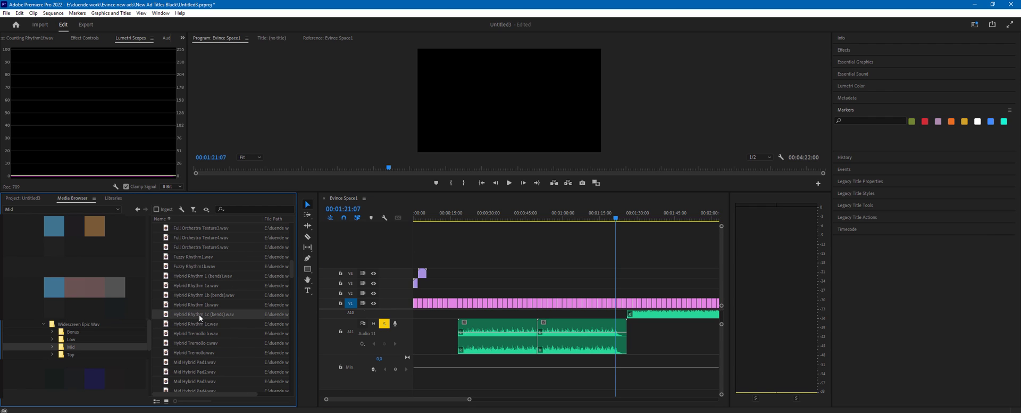
pyautogui.moveTo(199, 311); pyautogui.dragTo(599, 368)
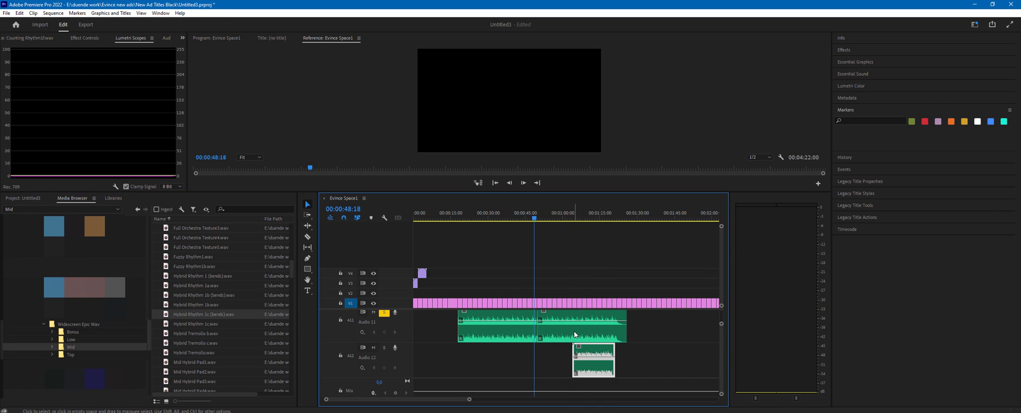
# Nudge the Audio 12 clip to about 1:03 and play the layered rhythms.
pyautogui.moveTo(567, 218); pyautogui.dragTo(573, 221)
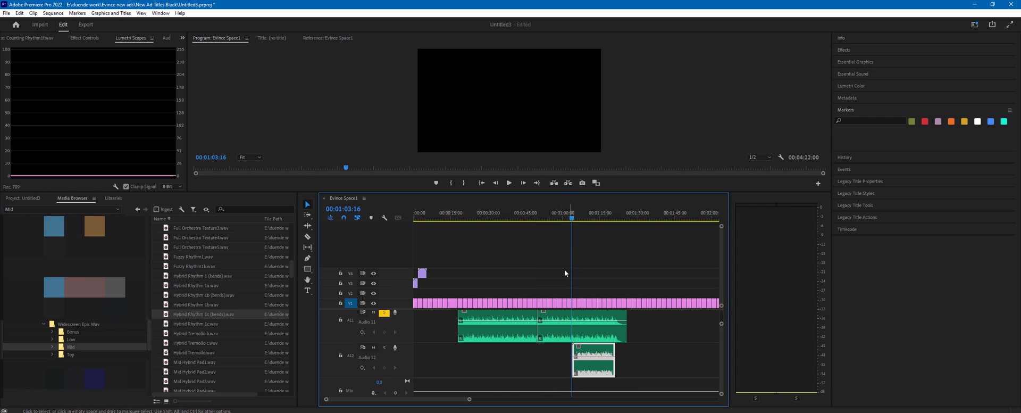
pyautogui.click(541, 304)
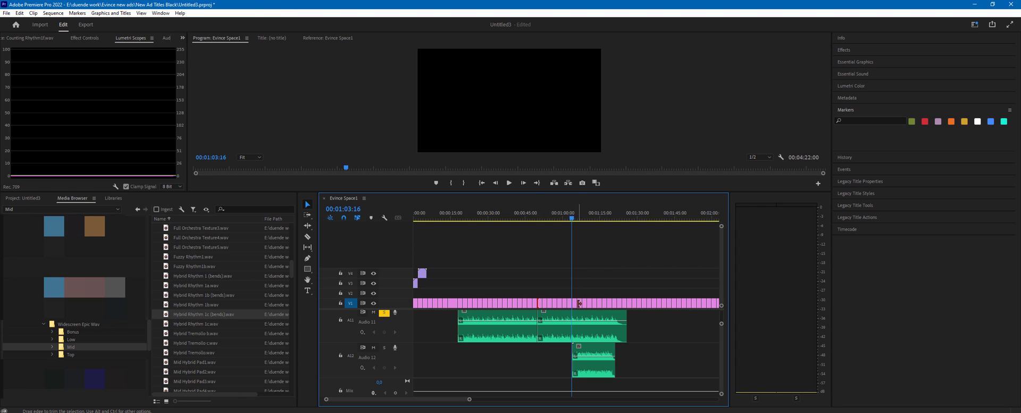
pyautogui.moveTo(579, 380); pyautogui.dragTo(584, 379)
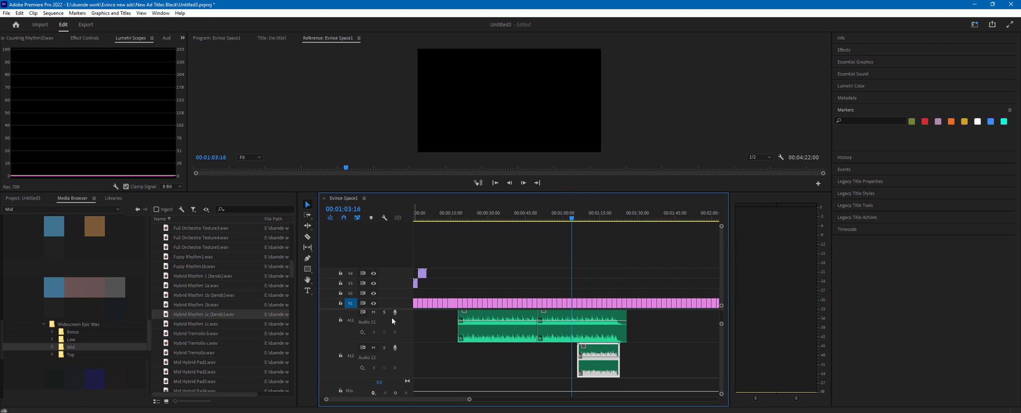
pyautogui.press('space')
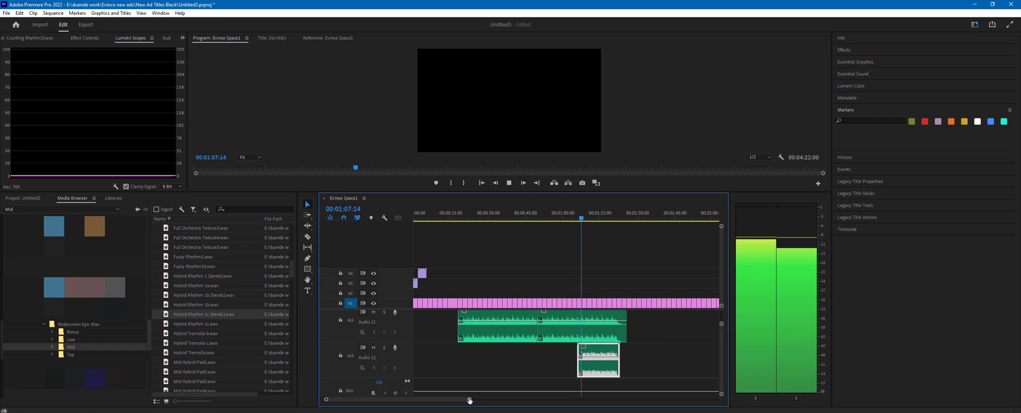
# Add Orchestral Rhythm1d onto A12 and play it back from about 1:05.
pyautogui.moveTo(469, 400); pyautogui.dragTo(431, 400)
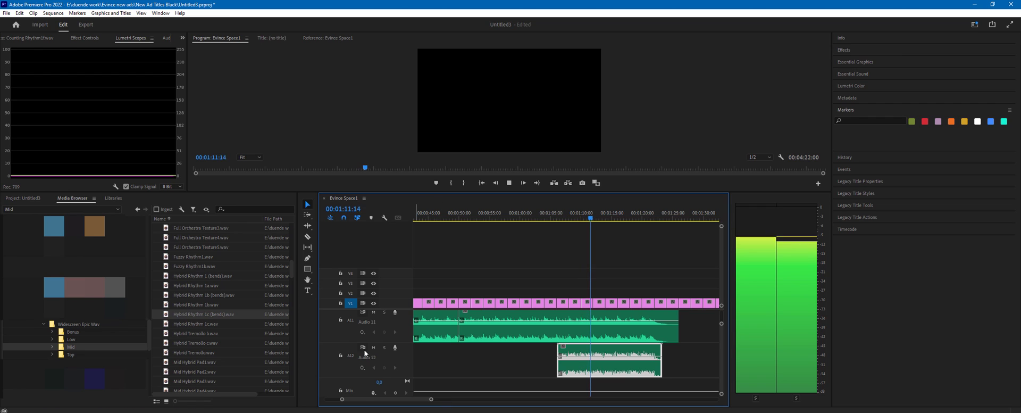
pyautogui.press('space')
pyautogui.scroll(-10, 194, 360)
pyautogui.moveTo(194, 324); pyautogui.dragTo(556, 254)
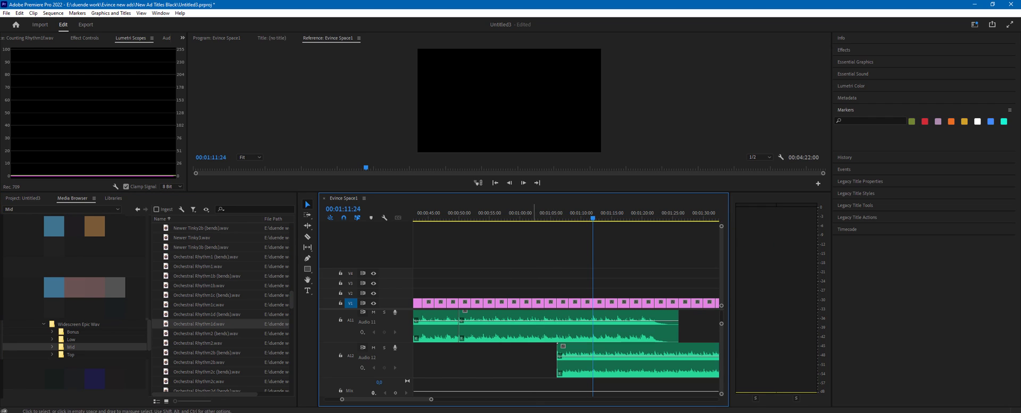
pyautogui.click(552, 215)
pyautogui.press('space')
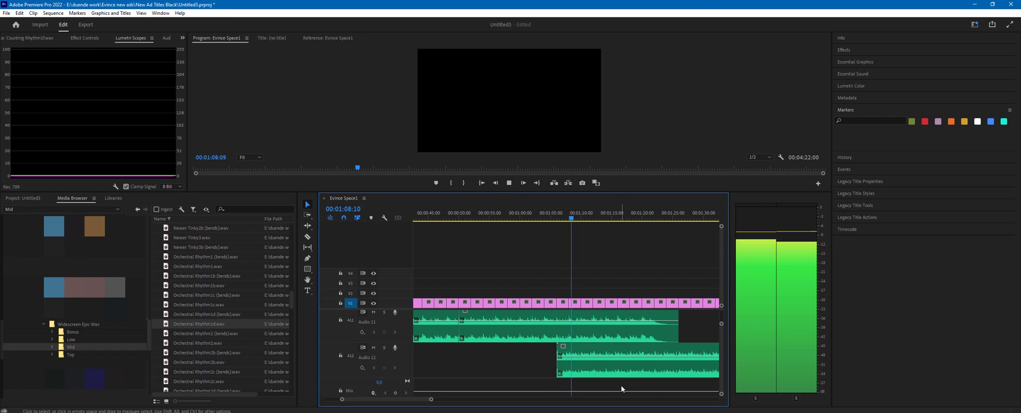
pyautogui.press('space')
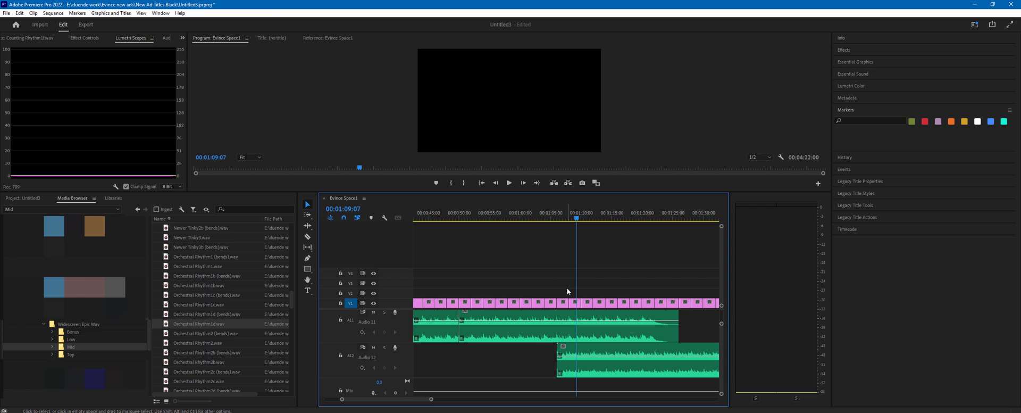
# Delete a run of Black Video clips on V1 and move the A12 clip to near 1:12.
pyautogui.moveTo(581, 297); pyautogui.dragTo(612, 300)
pyautogui.press('Delete')
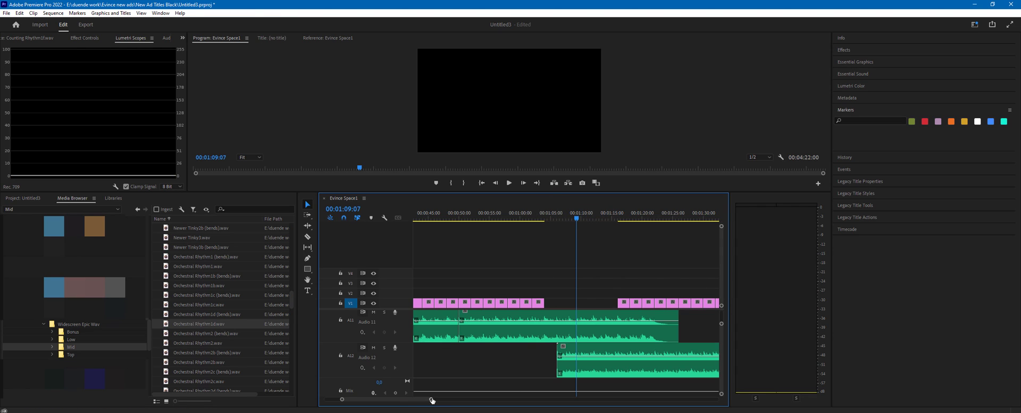
pyautogui.moveTo(432, 400); pyautogui.dragTo(485, 399)
pyautogui.moveTo(569, 372); pyautogui.dragTo(581, 372)
pyautogui.moveTo(566, 282); pyautogui.dragTo(671, 302)
pyautogui.press('Delete')
pyautogui.moveTo(579, 372); pyautogui.dragTo(590, 371)
pyautogui.moveTo(553, 216); pyautogui.dragTo(559, 214)
# Play the layers and shift the Audio 12 clip back into sync, playhead at 1:04.
pyautogui.press('space')
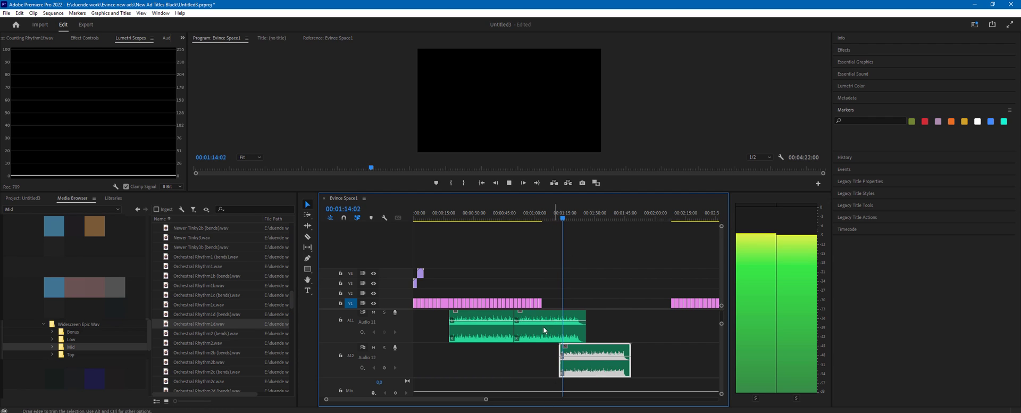
pyautogui.press('space')
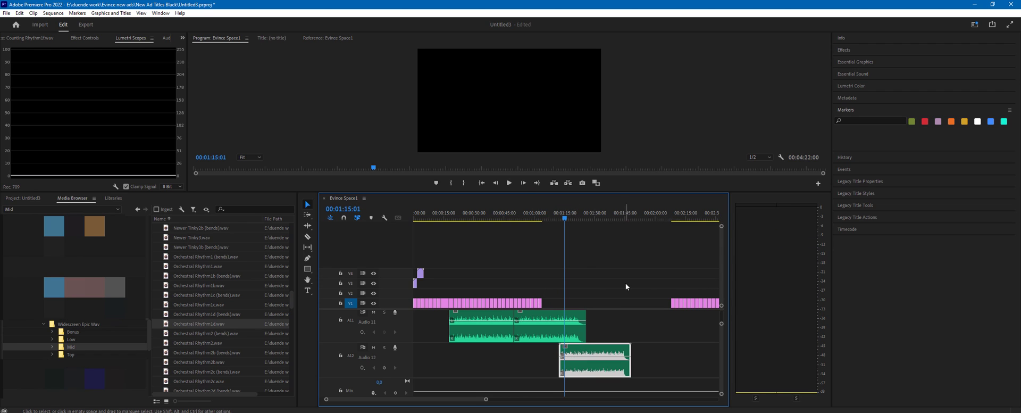
pyautogui.moveTo(605, 370)
pyautogui.mouseDown()
pyautogui.moveTo(580, 372)
pyautogui.moveTo(591, 369)
pyautogui.mouseUp()
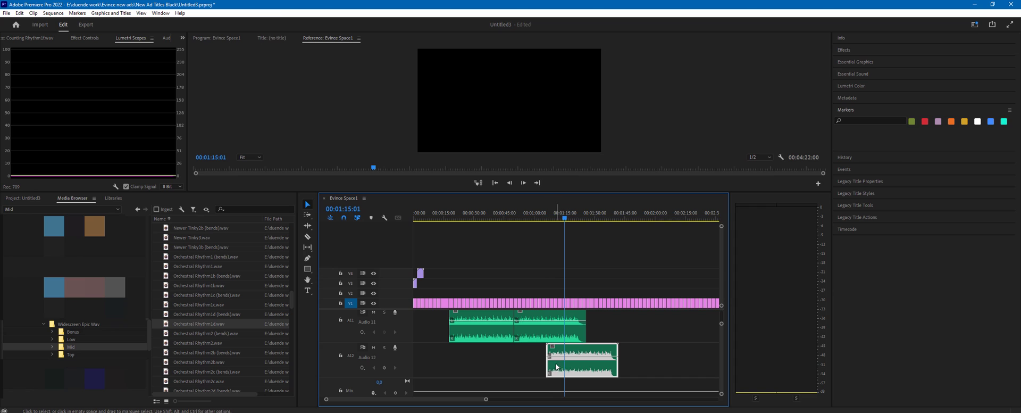
pyautogui.click(543, 218)
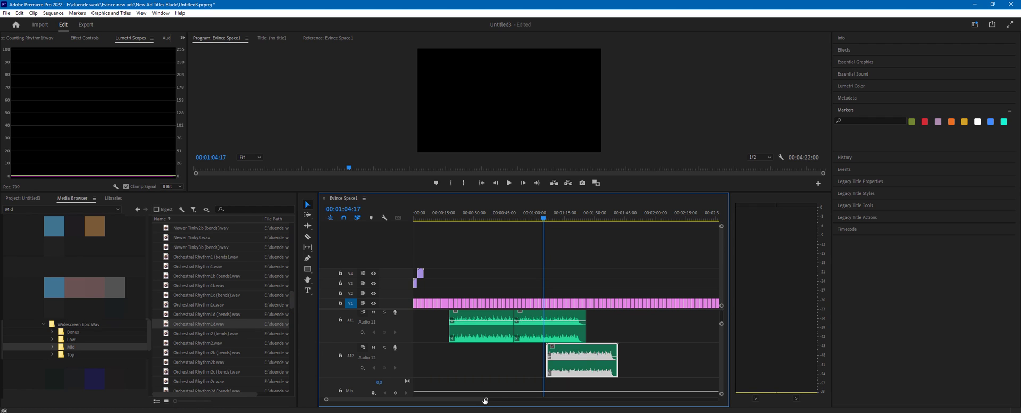
# Zoom in, select the Counting Rhythm1c.wav clip on Audio 11, and show its Effect Controls volume.
pyautogui.moveTo(485, 399); pyautogui.dragTo(476, 399)
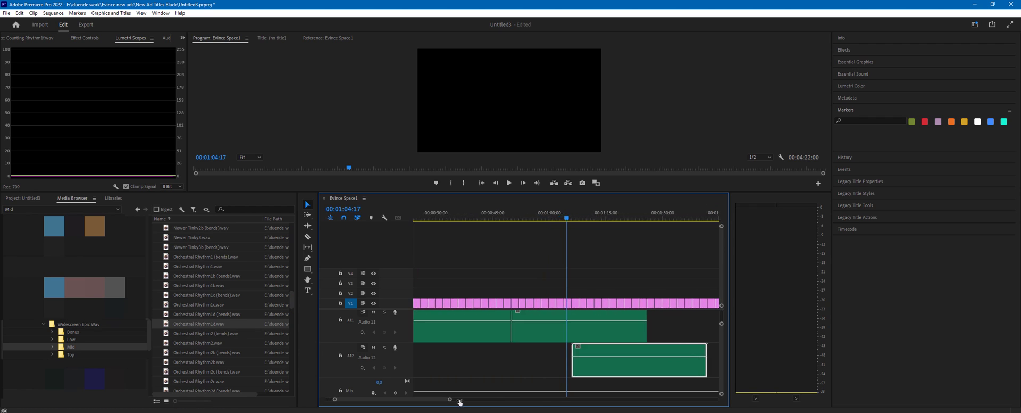
pyautogui.moveTo(460, 401); pyautogui.dragTo(458, 402)
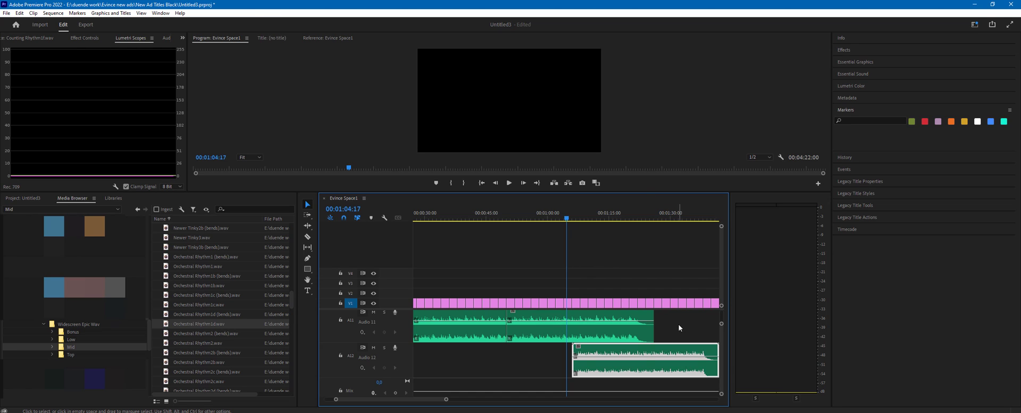
pyautogui.click(570, 334)
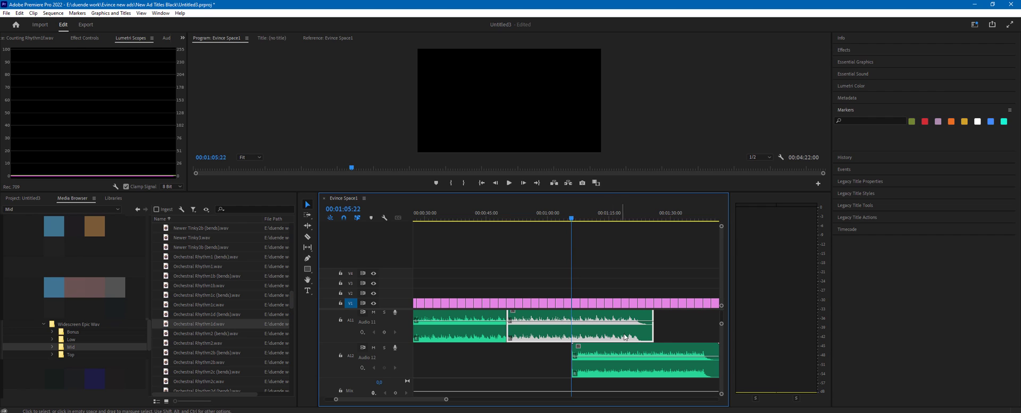
pyautogui.click(600, 359)
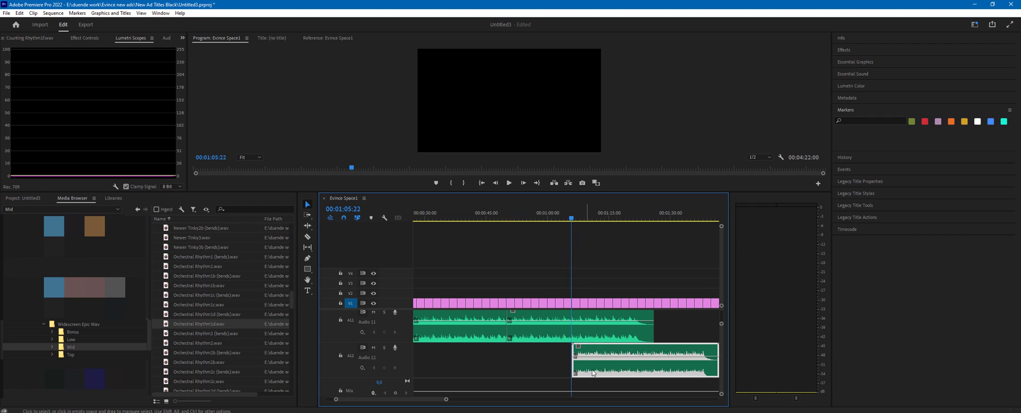
pyautogui.click(586, 334)
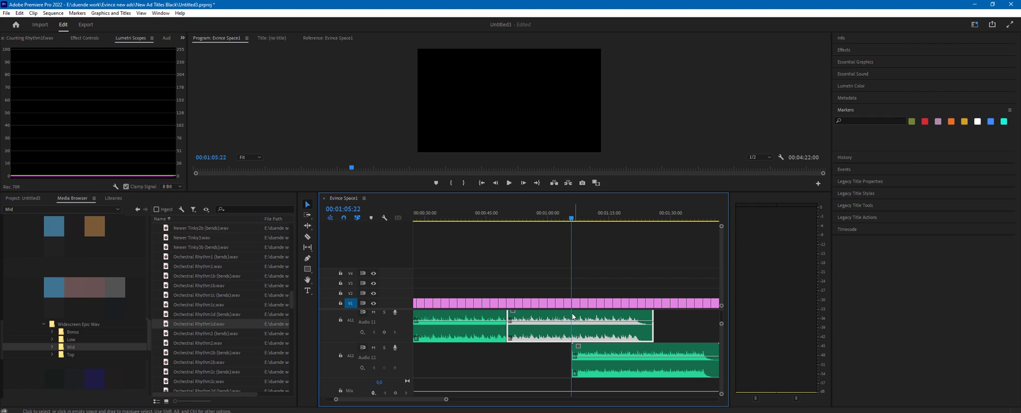
pyautogui.click(84, 38)
# Keyframe Counting Rhythm1c's Level from 0 dB at 1:05:22 down to -16.7 dB at 1:20:23.
pyautogui.click(83, 87)
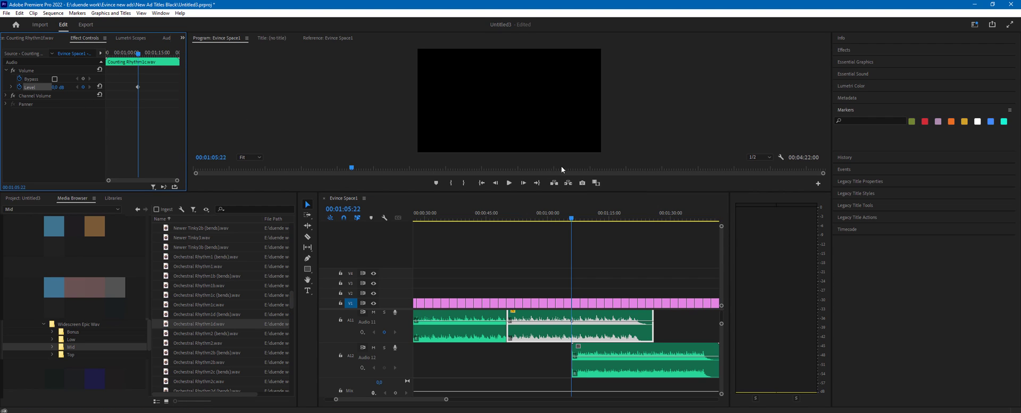
pyautogui.click(634, 212)
pyautogui.moveTo(57, 87); pyautogui.dragTo(42, 89)
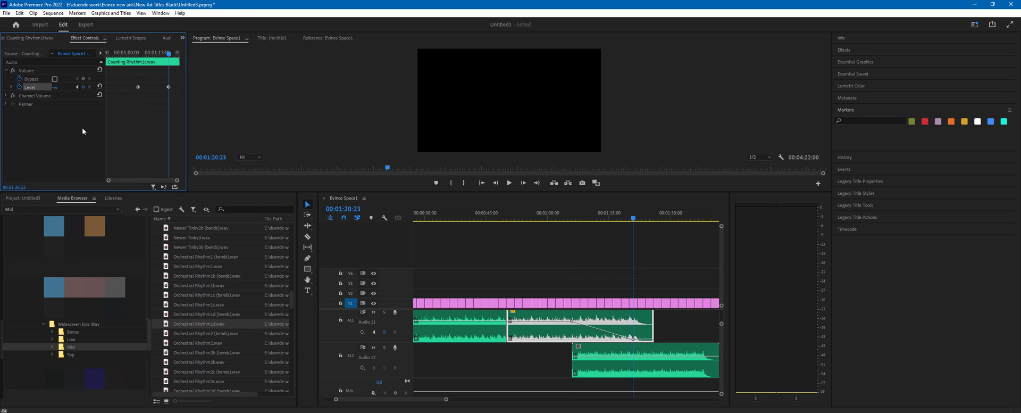
pyautogui.click(575, 219)
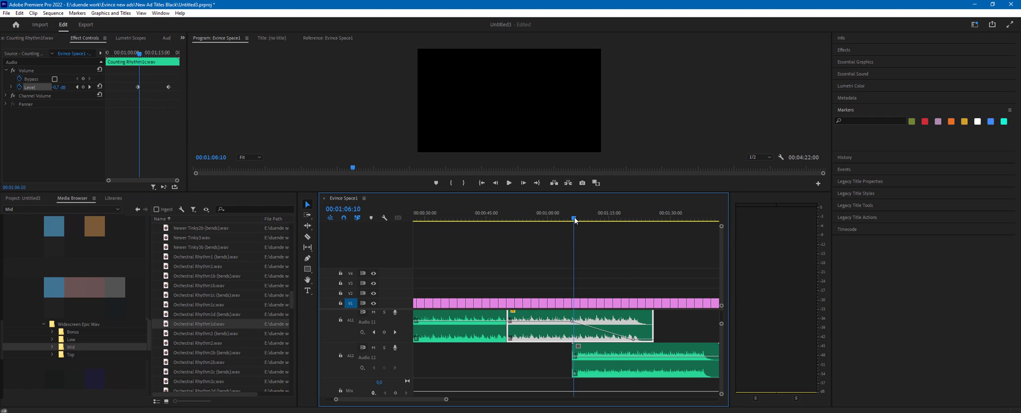
# Keyframe Orchestral Rhythm1d's Level from silence at 1:06:10 up to 0.0 dB at 1:20:23.
pyautogui.click(608, 371)
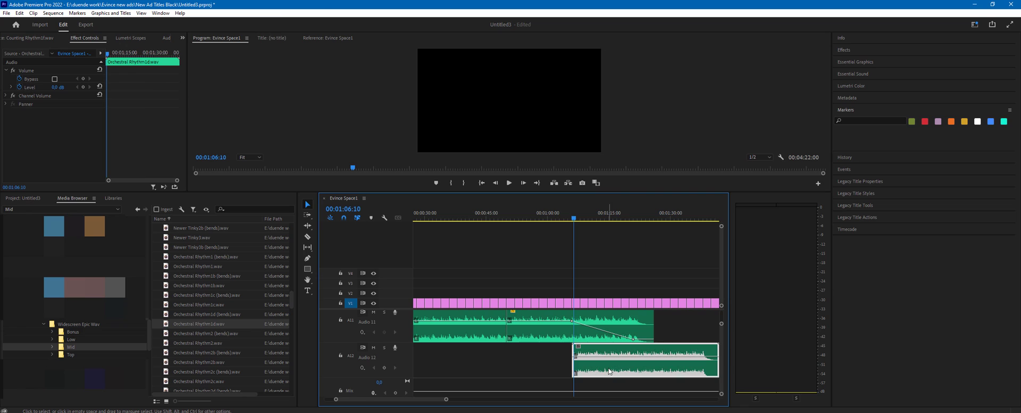
pyautogui.click(82, 88)
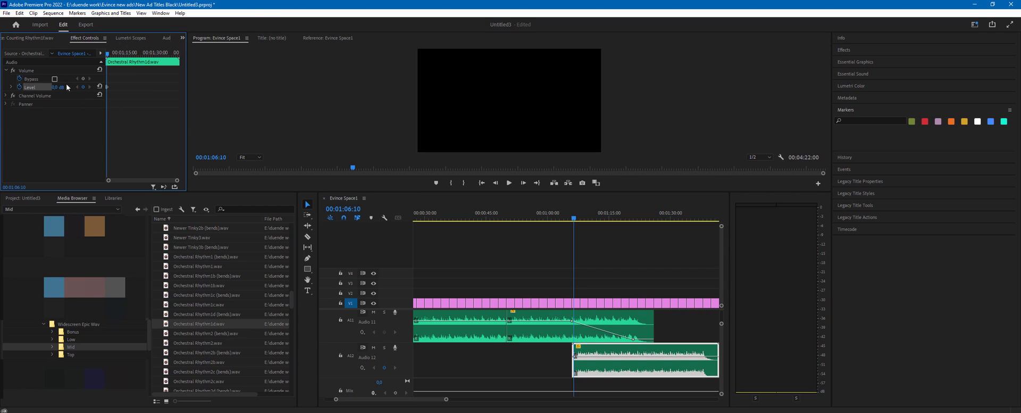
pyautogui.moveTo(58, 90); pyautogui.dragTo(11, 91)
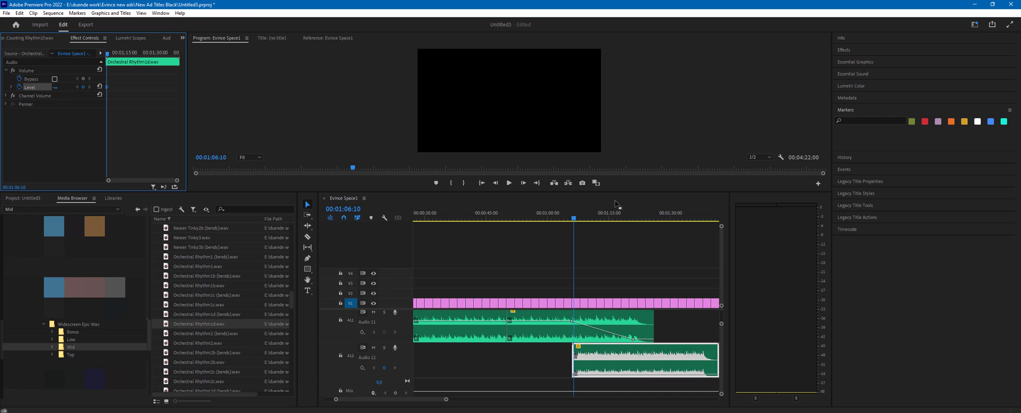
pyautogui.moveTo(642, 217); pyautogui.dragTo(633, 217)
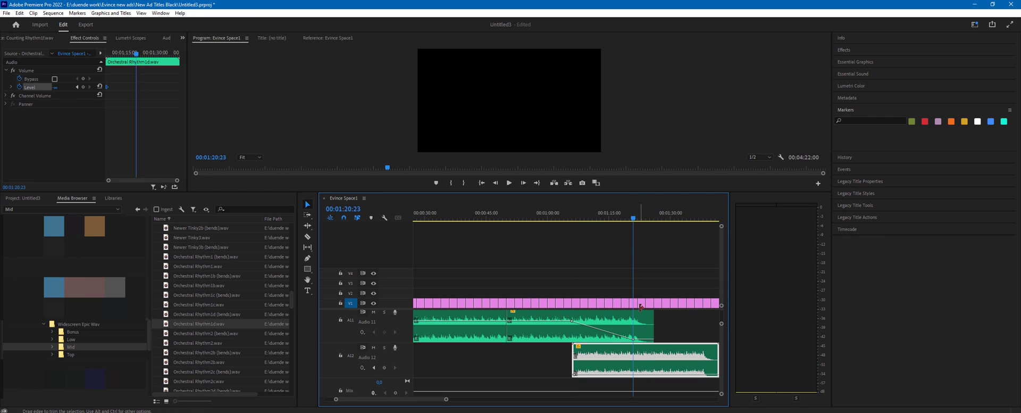
pyautogui.click(56, 87)
pyautogui.write('0')
pyautogui.press('Return')
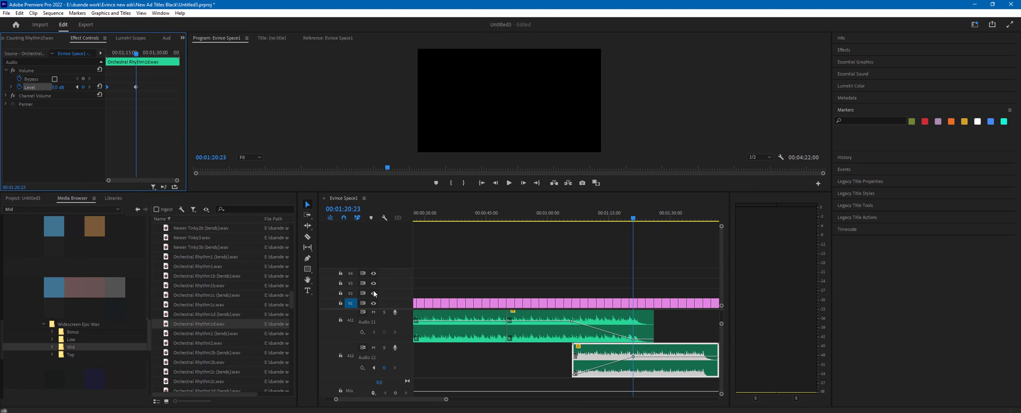
# Play back the crossfade from just before 1:05.
pyautogui.click(573, 220)
pyautogui.press('space')
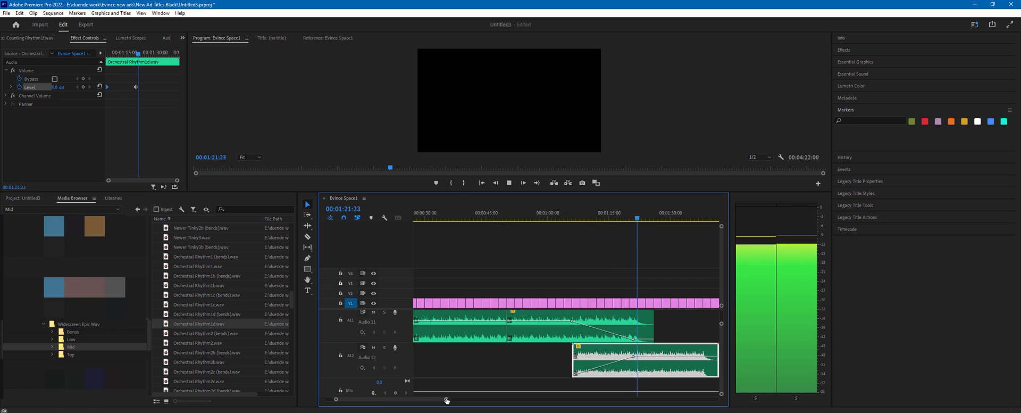
pyautogui.moveTo(447, 400); pyautogui.dragTo(505, 399)
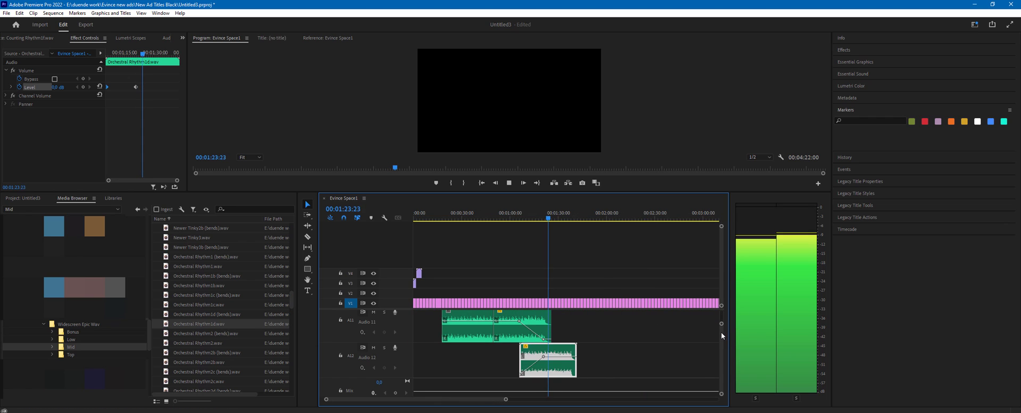
pyautogui.scroll(-1, 721, 332)
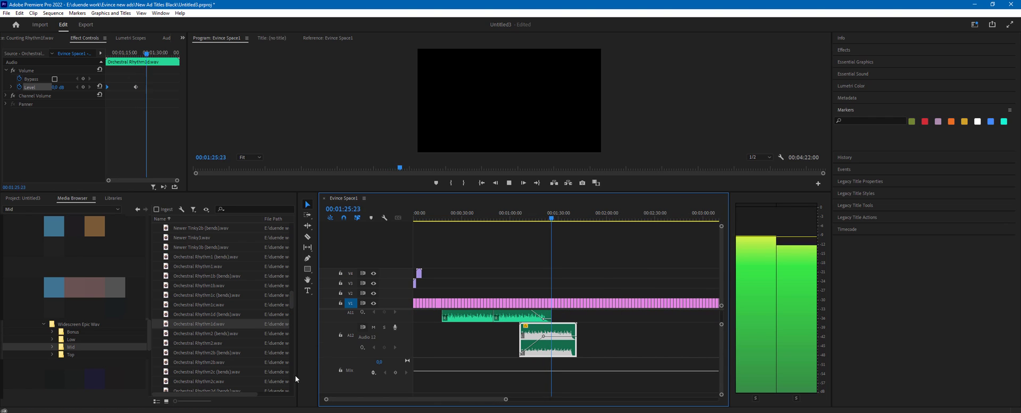
# Place Orchestral Rhythm2.wav on a new Audio 13 track and extend the Audio 12 clip to overlap it.
pyautogui.click(189, 342)
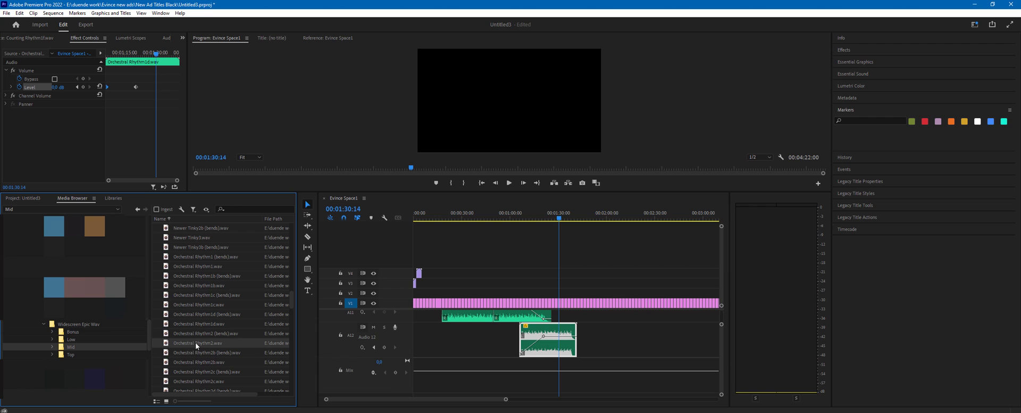
pyautogui.moveTo(195, 343); pyautogui.dragTo(420, 341)
pyautogui.press('=')
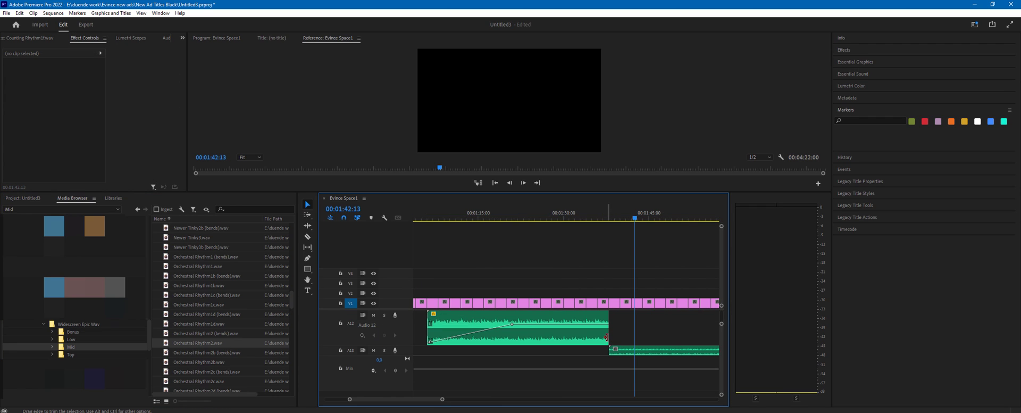
pyautogui.moveTo(608, 337); pyautogui.dragTo(636, 337)
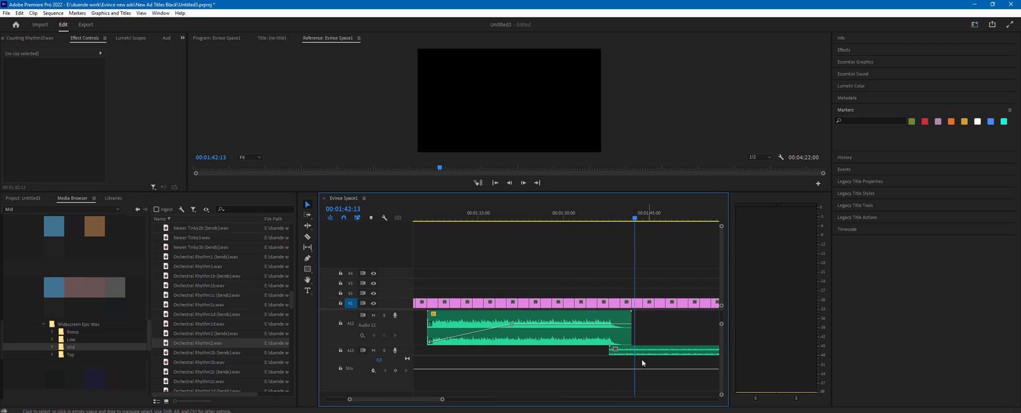
# Make the Audio 13 track taller and play back the transition into Orchestral Rhythm2.
pyautogui.click(618, 353)
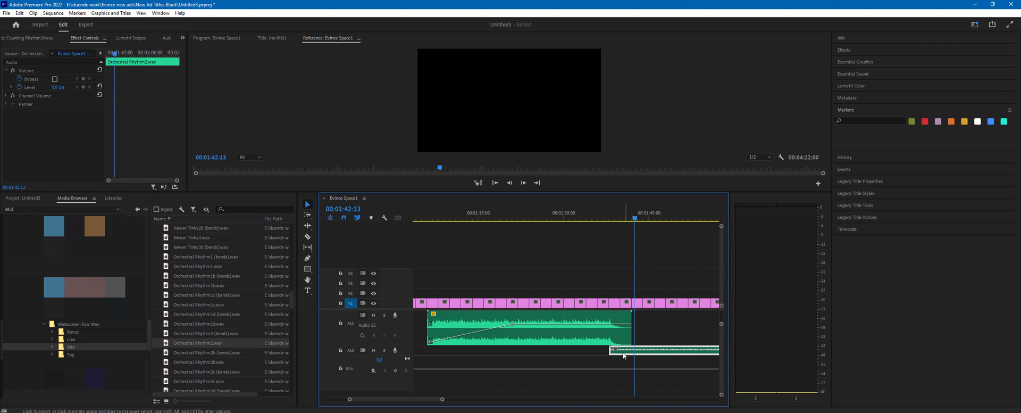
pyautogui.press('Up')
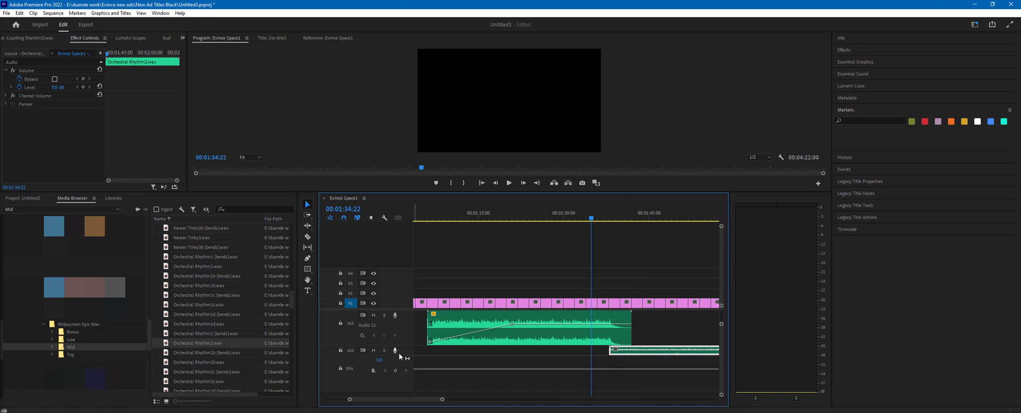
pyautogui.moveTo(401, 355); pyautogui.dragTo(400, 367)
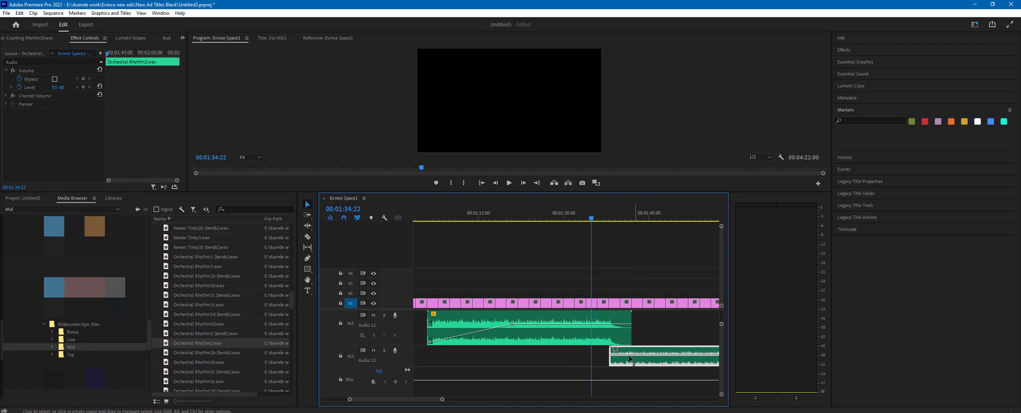
pyautogui.press('space')
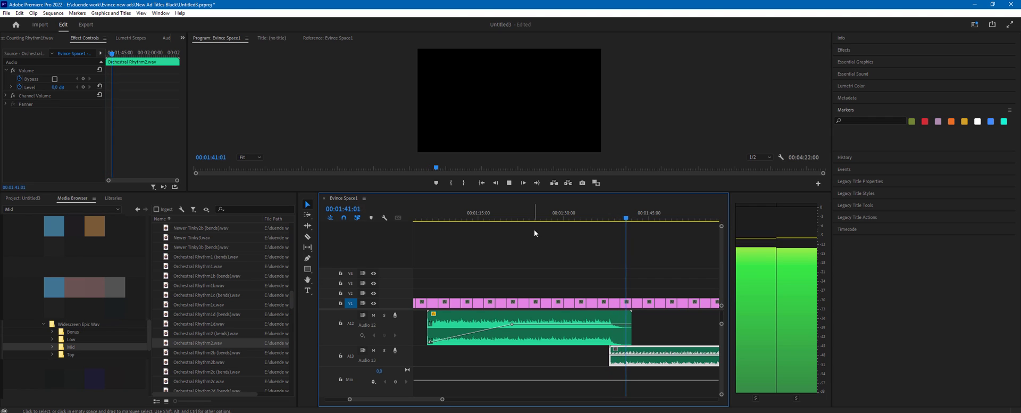
pyautogui.press('space')
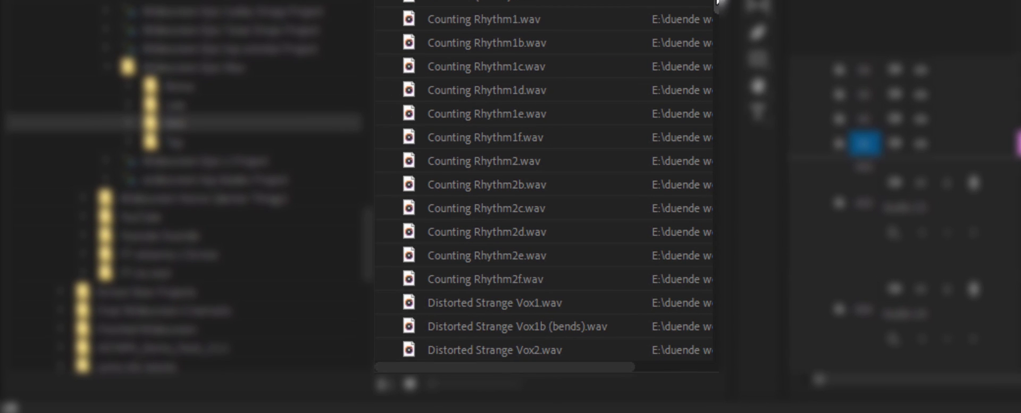
# Stop playback and select the Counting Rhythm1f clip on Audio 14 with the Selection tool (V).
pyautogui.scroll(3, 542, 181)
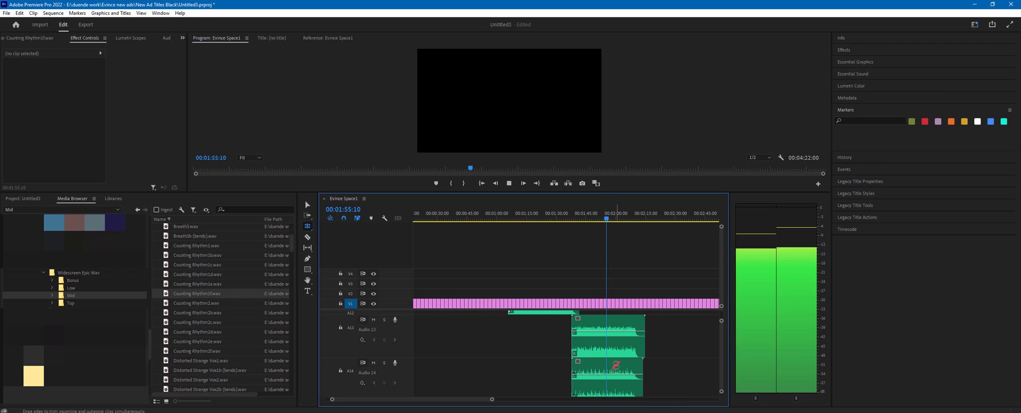
pyautogui.press('v')
pyautogui.press('space')
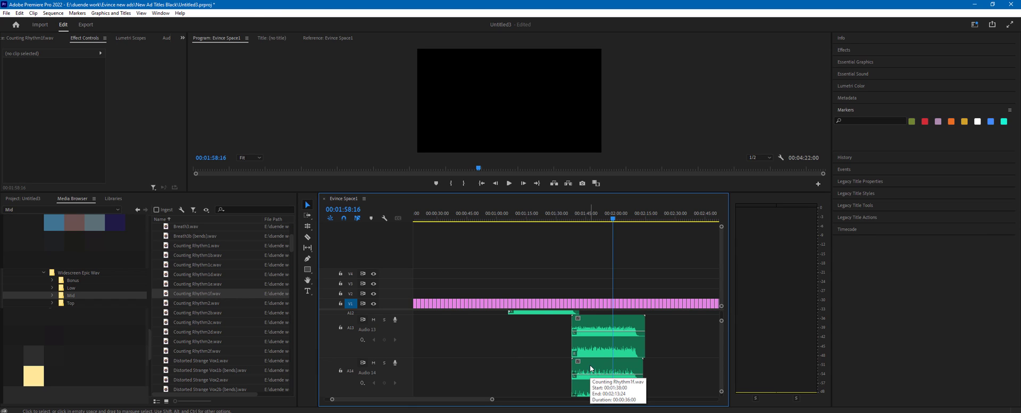
pyautogui.click(589, 365)
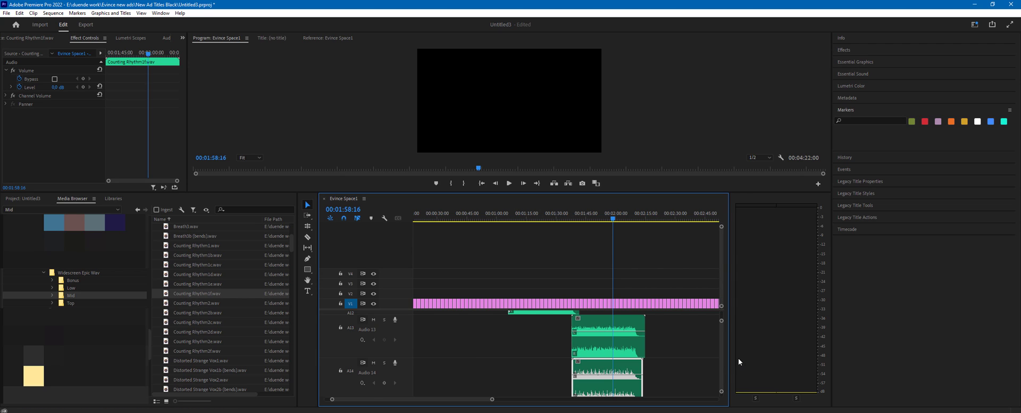
pyautogui.scroll(1, 719, 346)
pyautogui.moveTo(600, 390)
pyautogui.mouseDown()
pyautogui.moveTo(643, 393)
pyautogui.moveTo(600, 393)
pyautogui.mouseUp()
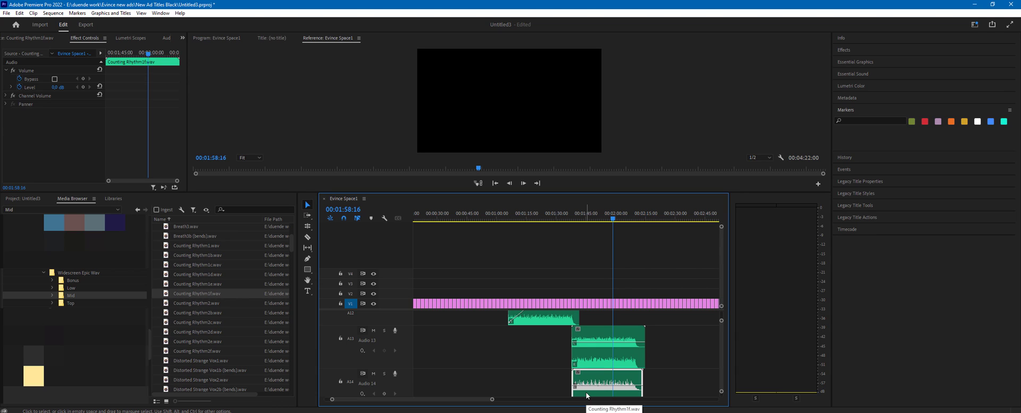
# Replace the Audio 14 Counting Rhythm clip with Hybrid Violin1 near 1:43 and play it back.
pyautogui.press('Delete')
pyautogui.click(70, 302)
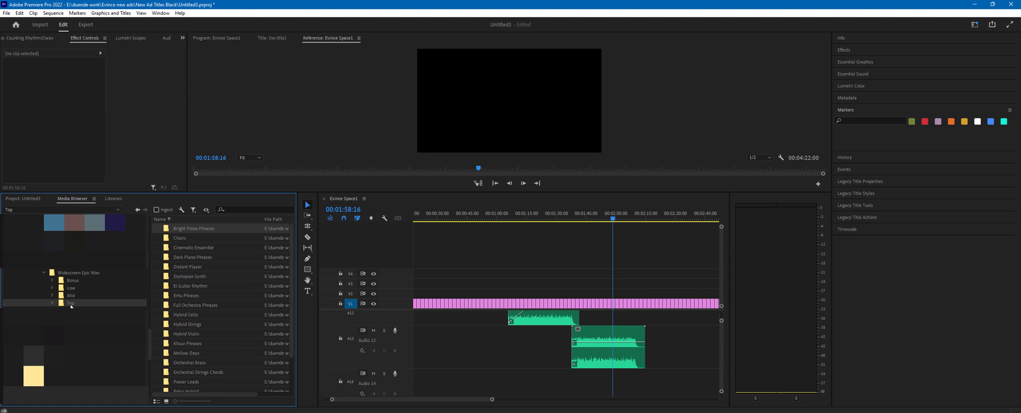
pyautogui.doubleClick(184, 335)
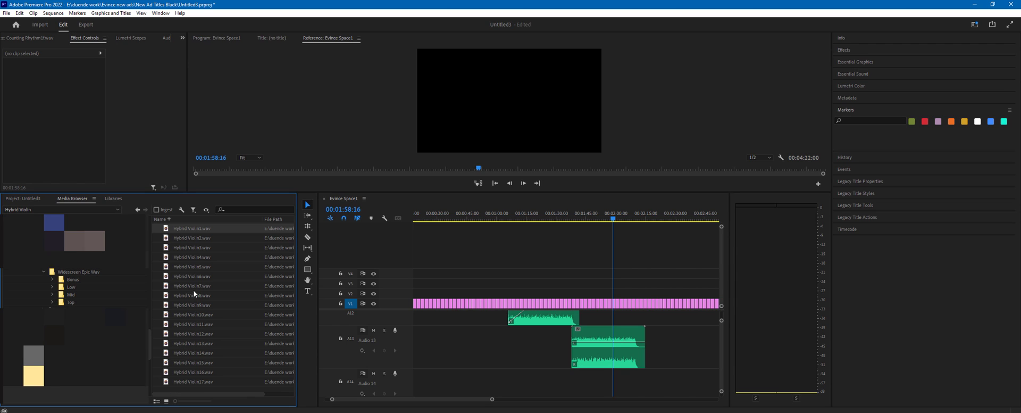
pyautogui.moveTo(194, 293); pyautogui.dragTo(588, 383)
pyautogui.click(584, 218)
pyautogui.press('space')
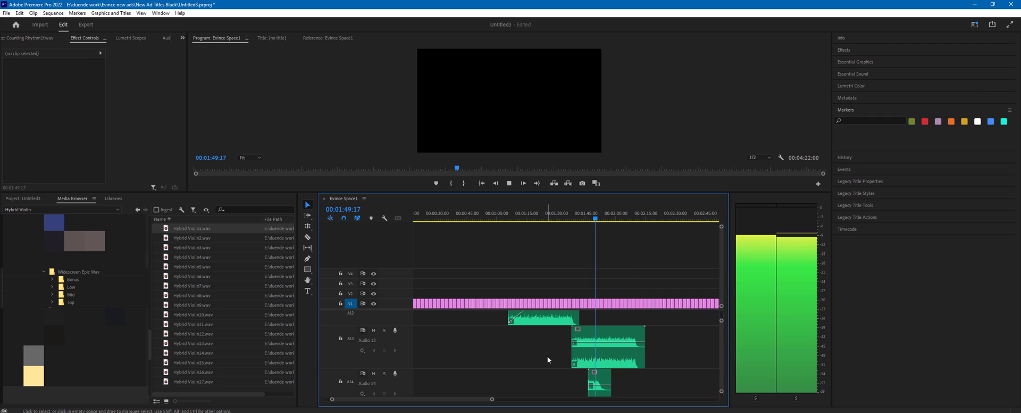
pyautogui.press('space')
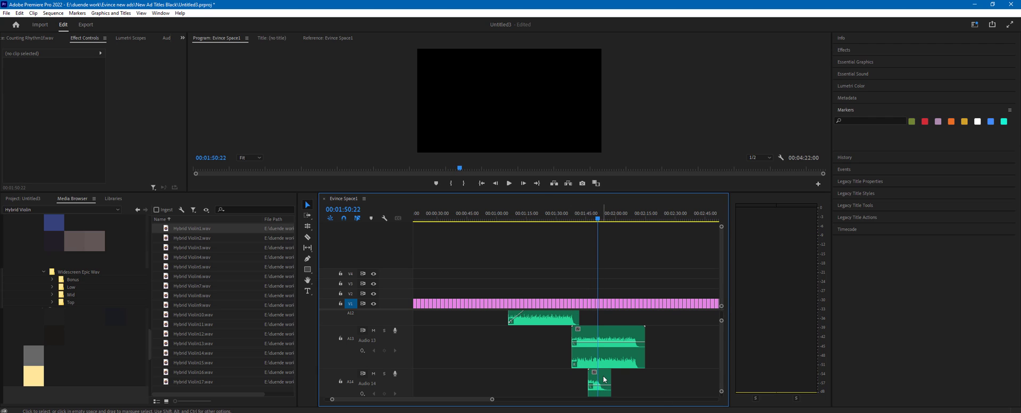
# Shift the violin clip later on Audio 14 and audition the new position.
pyautogui.moveTo(604, 379); pyautogui.dragTo(626, 378)
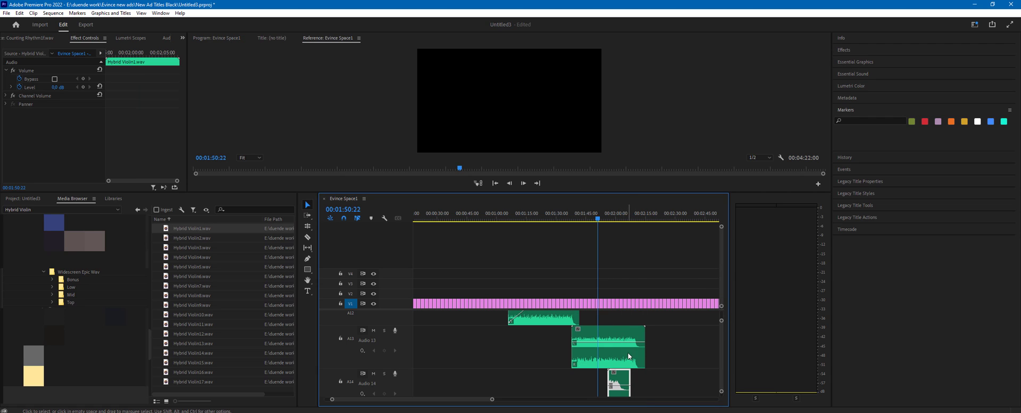
pyautogui.click(607, 218)
pyautogui.press('space')
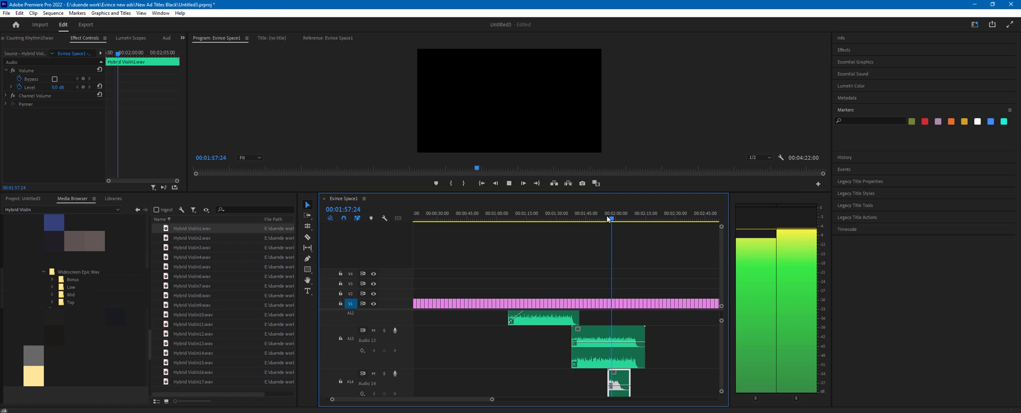
pyautogui.press('space')
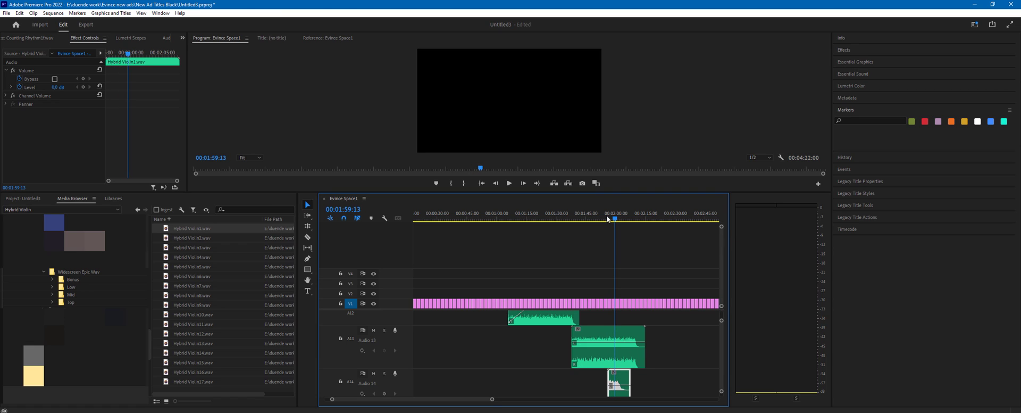
# Delete the trial violin clip and return the Media Browser to the Top folder.
pyautogui.press('Delete')
pyautogui.click(71, 302)
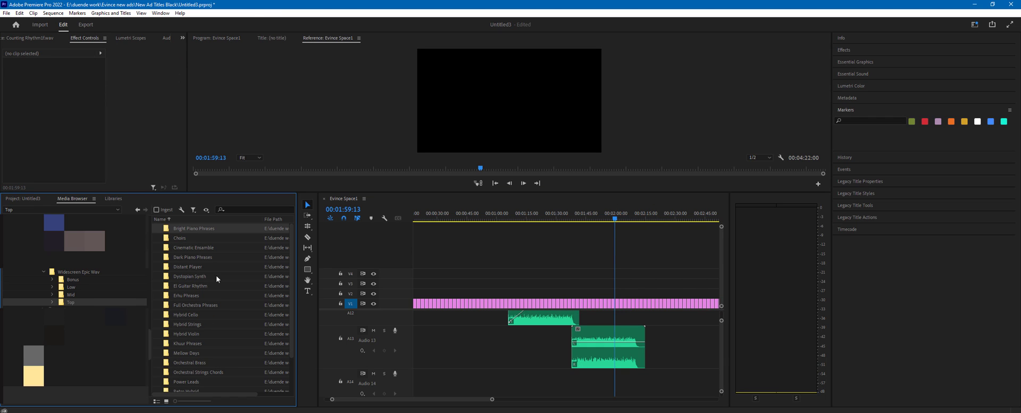
pyautogui.scroll(-2, 220, 266)
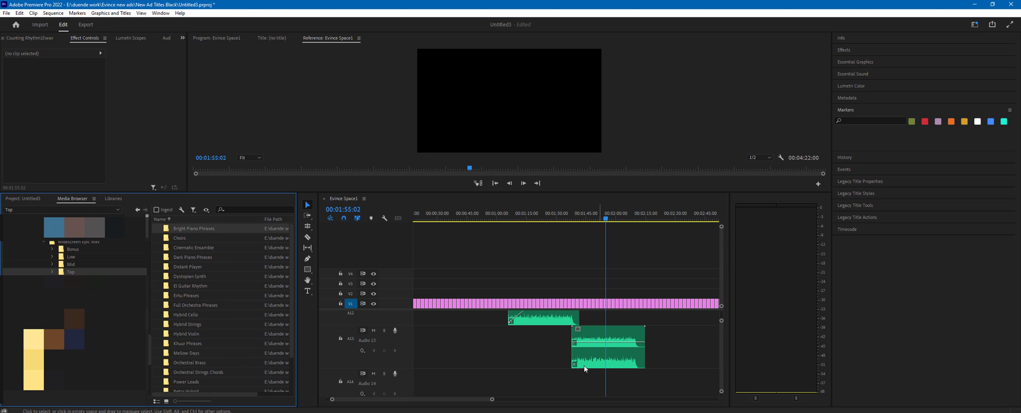
# Add Full Orchestra 1.wav from Full Orchestra Phrases to Audio 14, solo the track and audition it.
pyautogui.doubleClick(193, 306)
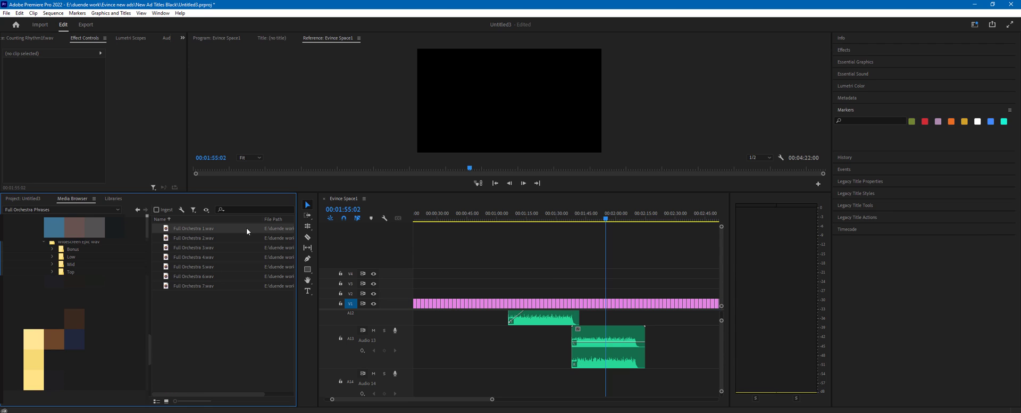
pyautogui.moveTo(187, 228); pyautogui.dragTo(576, 397)
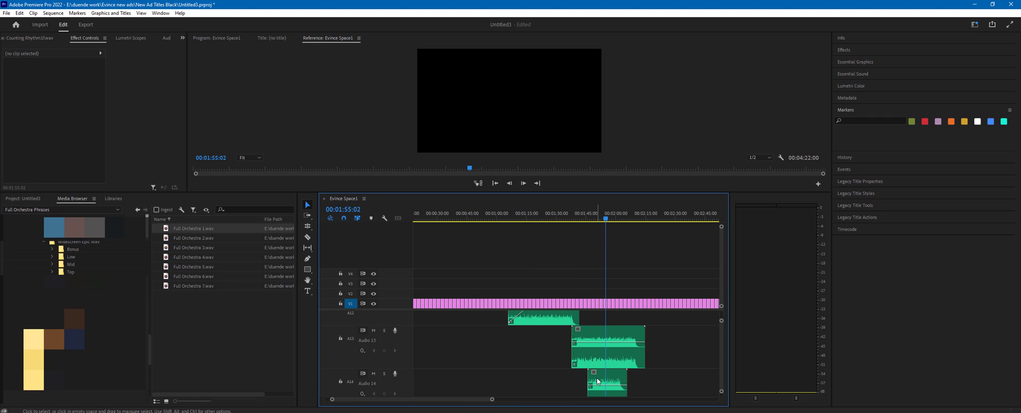
pyautogui.click(384, 372)
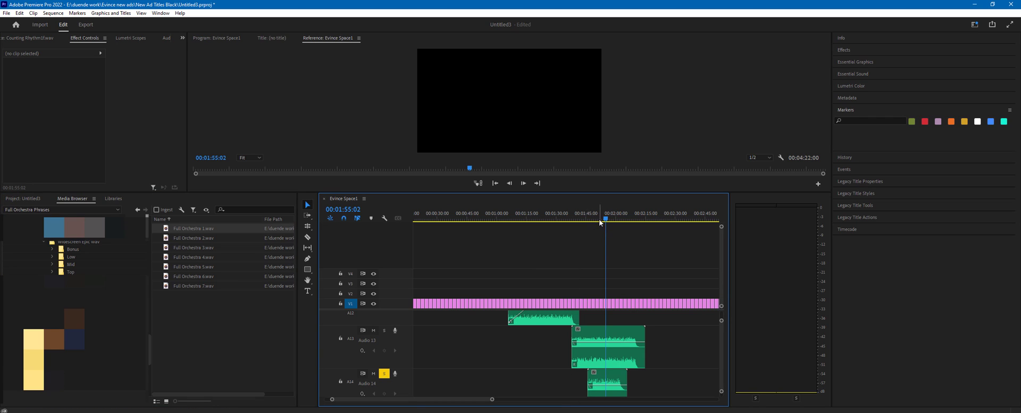
pyautogui.click(599, 218)
pyautogui.press('space')
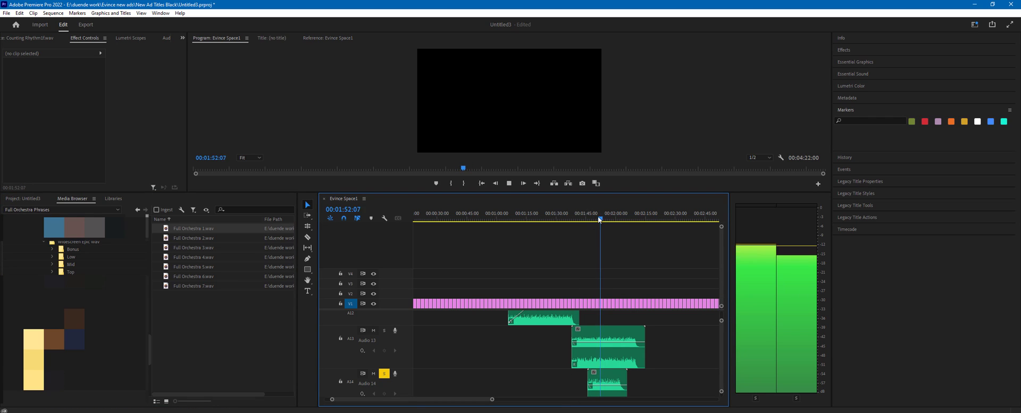
pyautogui.press('space')
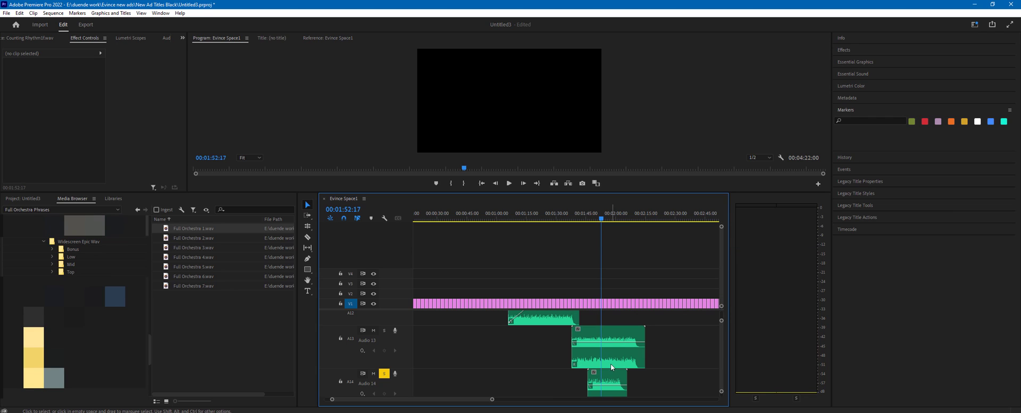
# Nudge the orchestra clip right in small steps, previewing until it starts near 1:49.
pyautogui.moveTo(608, 379)
pyautogui.mouseDown()
pyautogui.moveTo(625, 377)
pyautogui.moveTo(612, 380)
pyautogui.mouseUp()
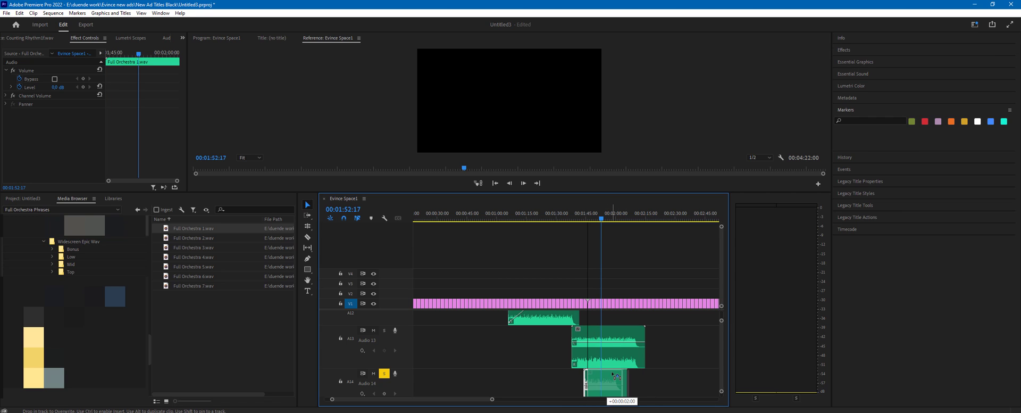
pyautogui.moveTo(615, 376); pyautogui.dragTo(619, 375)
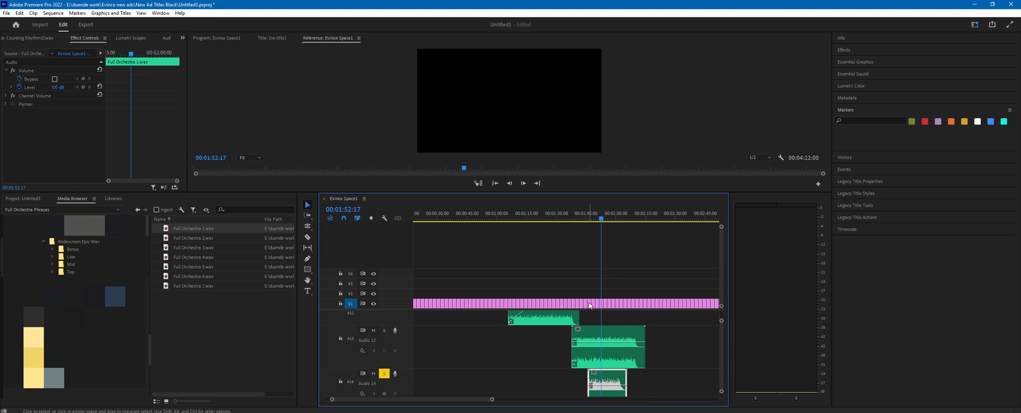
pyautogui.press('Up')
pyautogui.press('space')
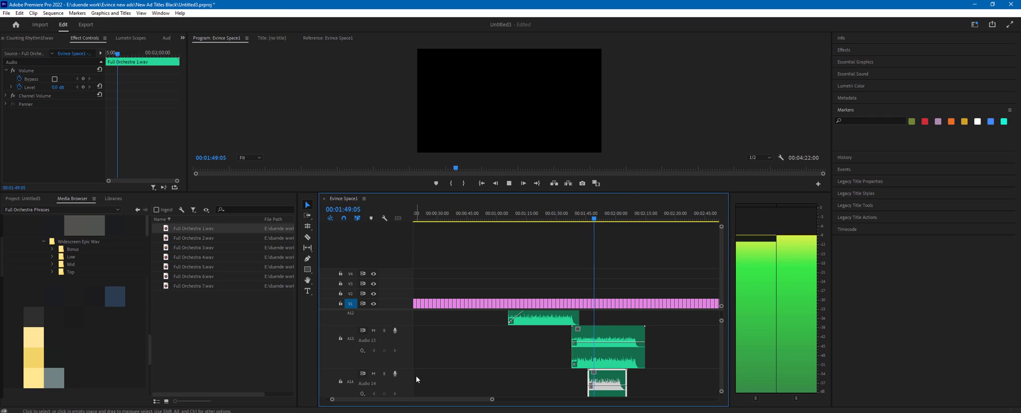
pyautogui.press('space')
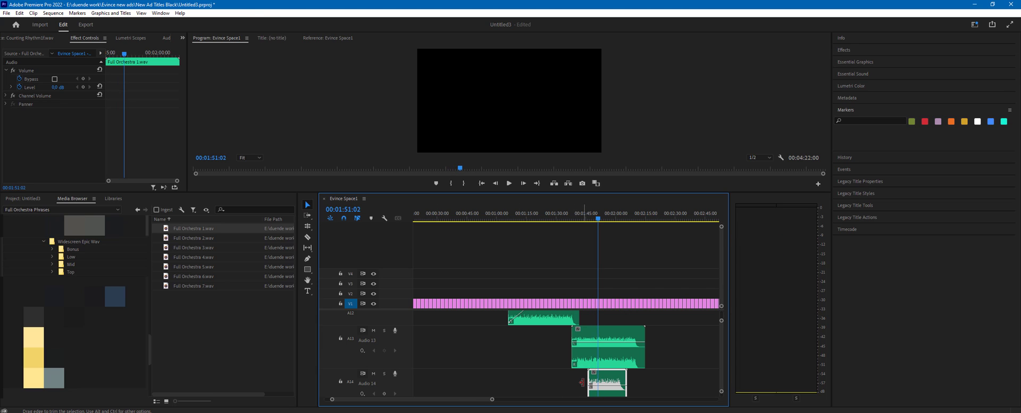
pyautogui.moveTo(581, 382); pyautogui.dragTo(589, 381)
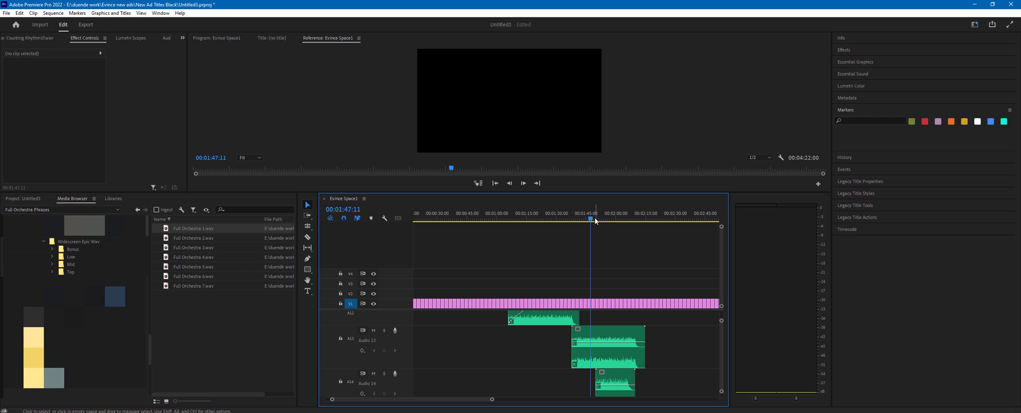
pyautogui.hotkey('shift', 'Left')
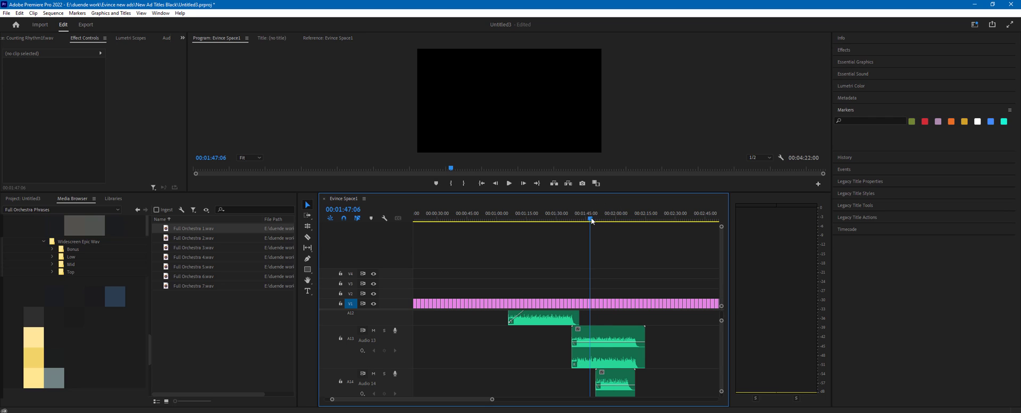
pyautogui.click(592, 304)
pyautogui.moveTo(609, 378); pyautogui.dragTo(613, 379)
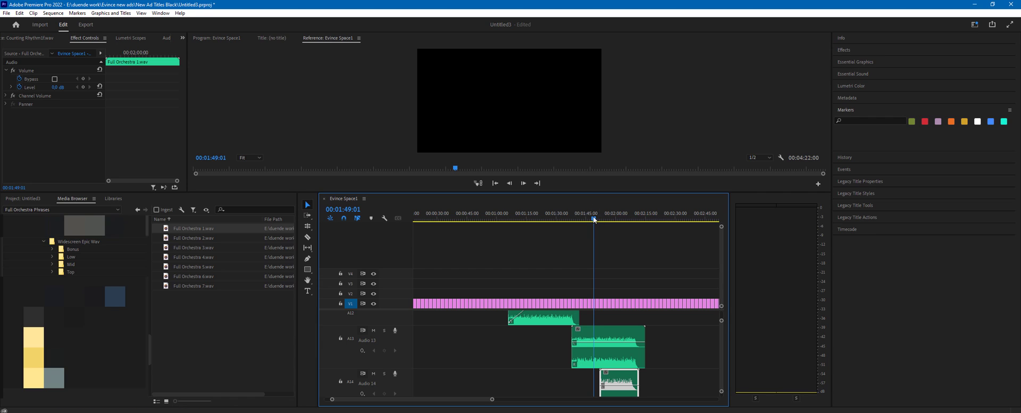
pyautogui.press('space')
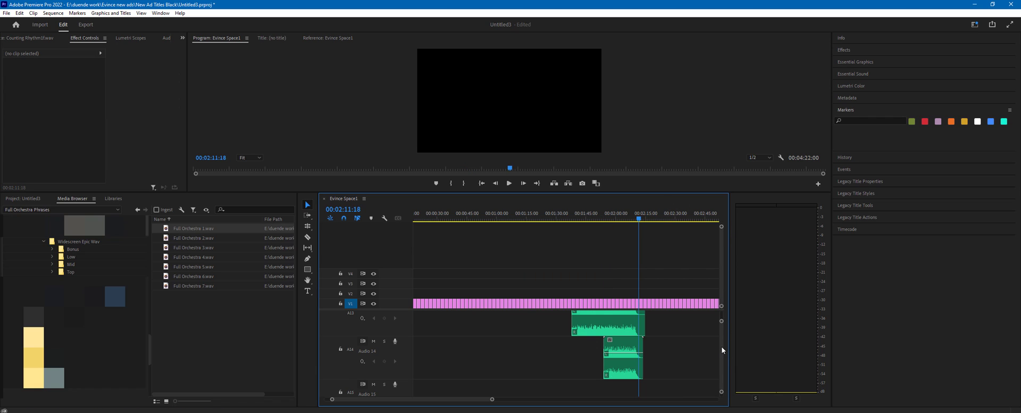
# Browse to the Bonus > Tension folder and select several Tension Builder files.
pyautogui.scroll(2, 721, 348)
pyautogui.scroll(-2, 722, 350)
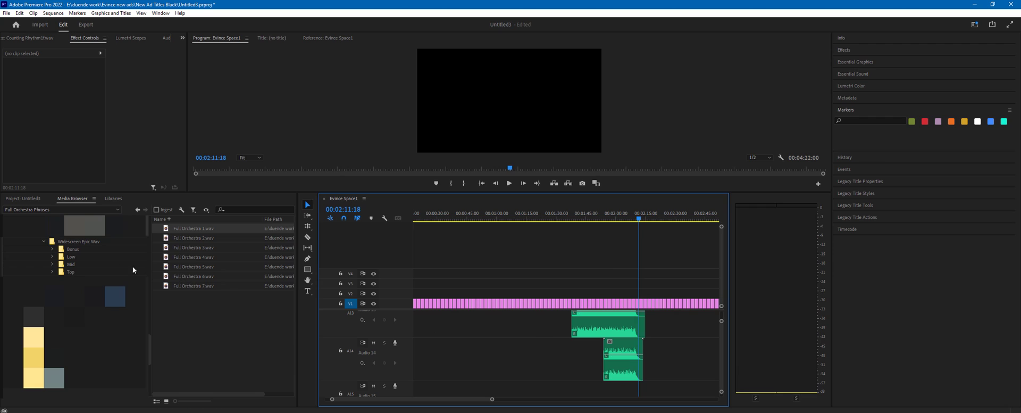
pyautogui.click(72, 249)
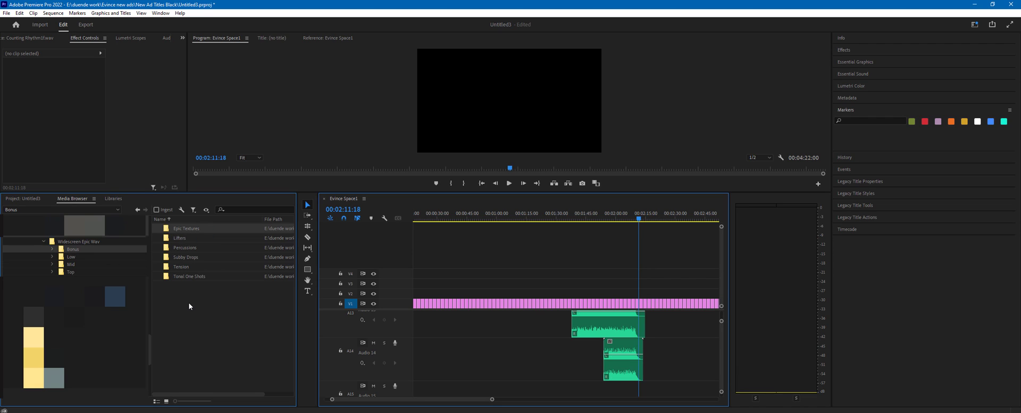
pyautogui.doubleClick(183, 266)
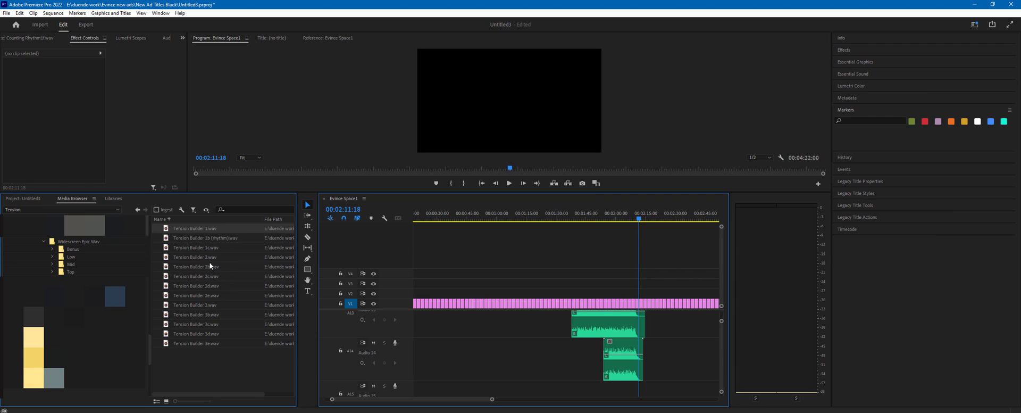
pyautogui.moveTo(224, 358); pyautogui.dragTo(165, 229)
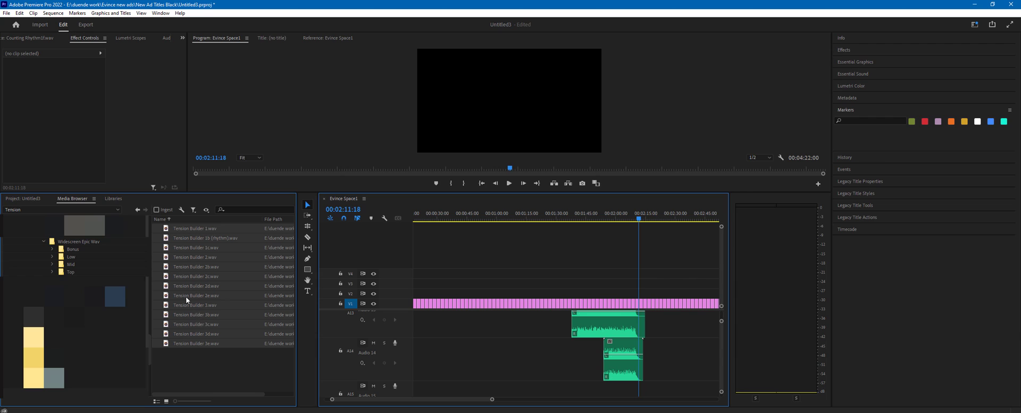
# Drag Tension Builder 2b.wav onto Audio 15 so it ends near 2:11.
pyautogui.click(75, 265)
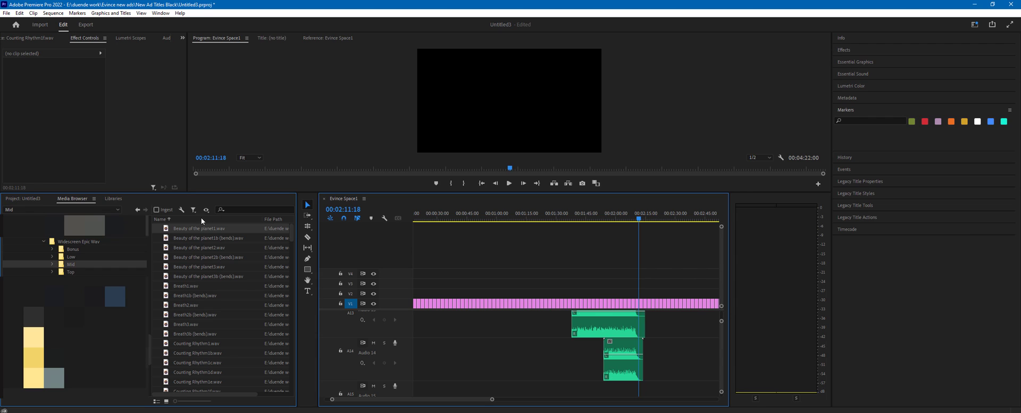
pyautogui.click(74, 248)
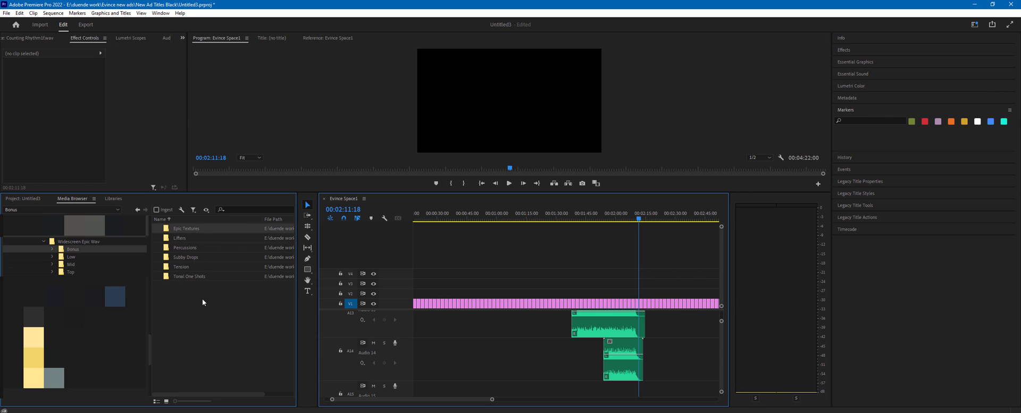
pyautogui.doubleClick(182, 267)
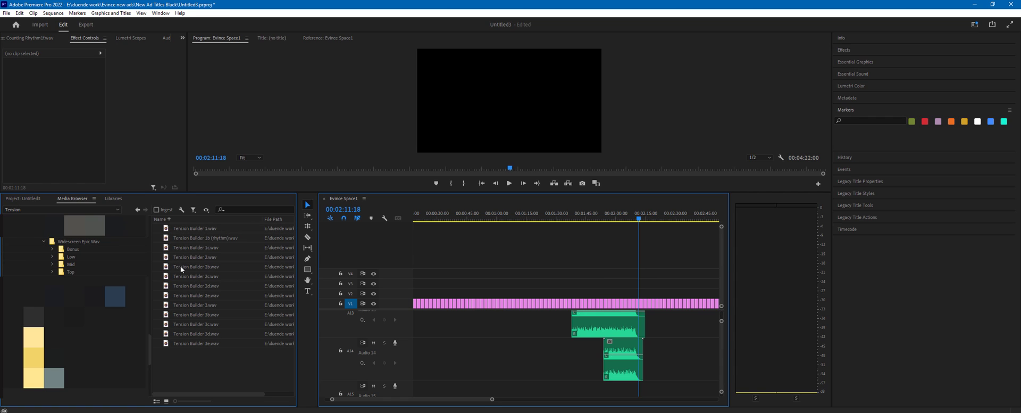
pyautogui.moveTo(180, 266); pyautogui.dragTo(568, 345)
pyautogui.scroll(-1, 720, 355)
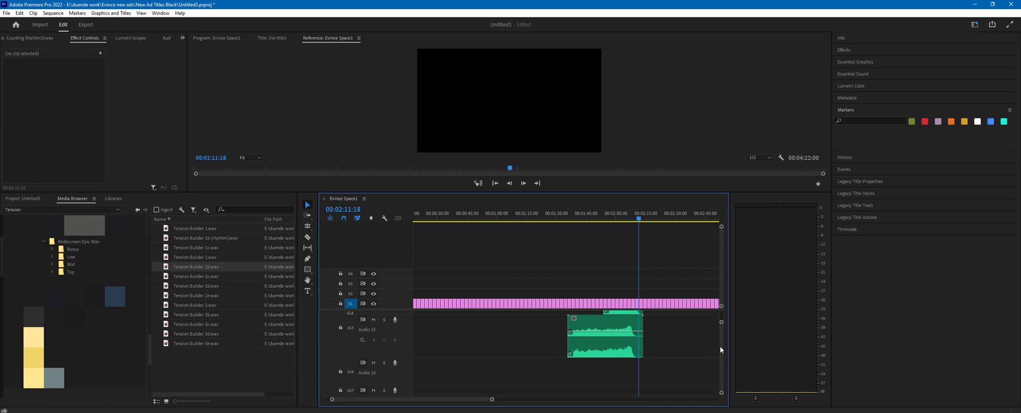
# Nudge the Tension Builder clip on Audio 15 and play it back from about 2:06.
pyautogui.scroll(1, 719, 345)
pyautogui.click(630, 370)
pyautogui.moveTo(630, 370); pyautogui.dragTo(586, 369)
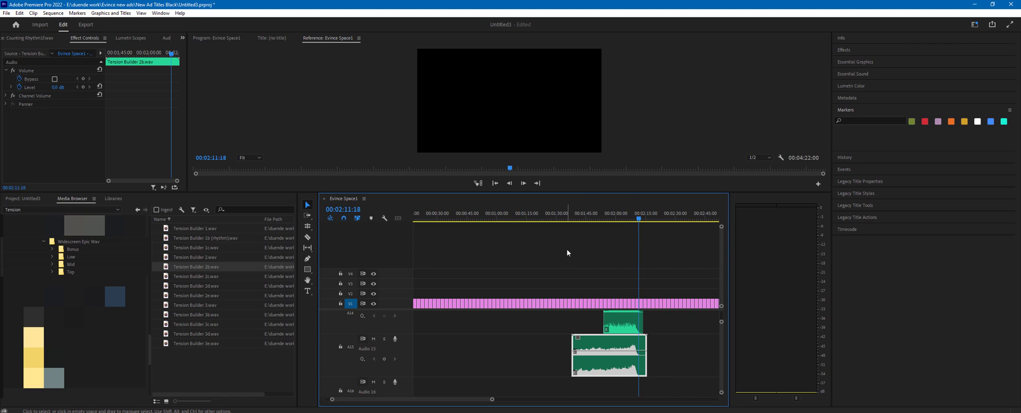
pyautogui.click(566, 213)
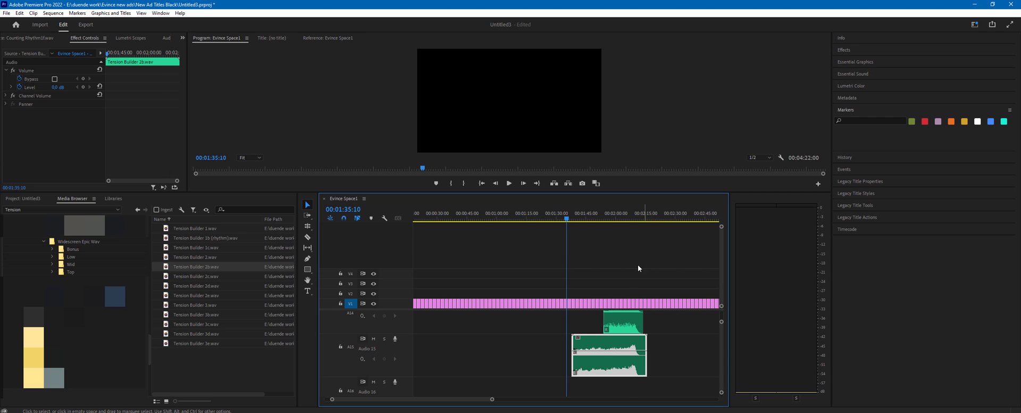
pyautogui.click(628, 213)
pyautogui.press('space')
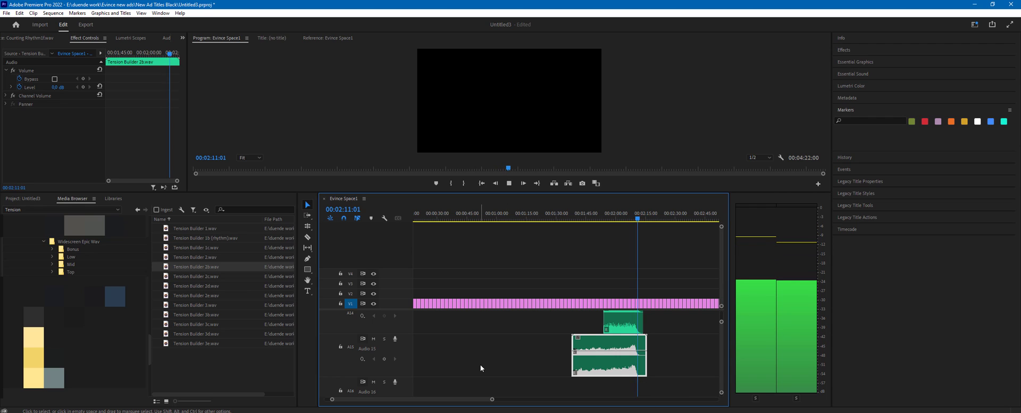
pyautogui.press('space')
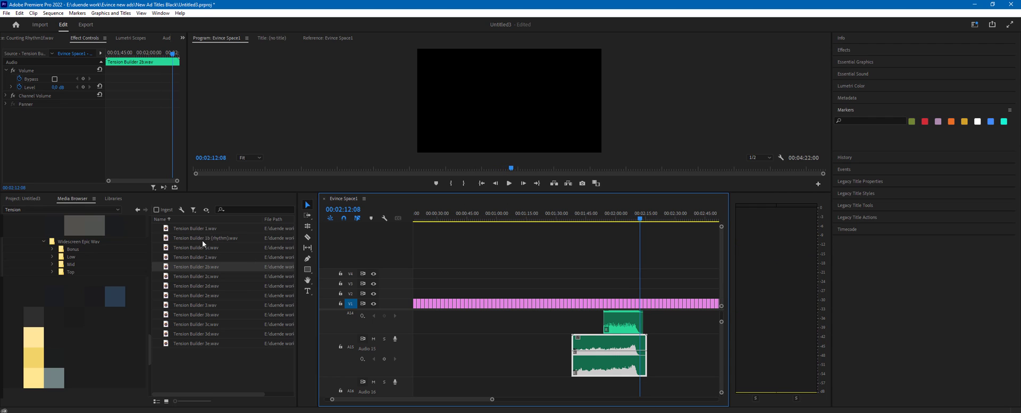
# Lay Tension Builder 1b (rhythm) over the Audio 15 clip, shift it two seconds earlier, and replay.
pyautogui.moveTo(198, 237); pyautogui.dragTo(630, 362)
pyautogui.click(628, 219)
pyautogui.press('space')
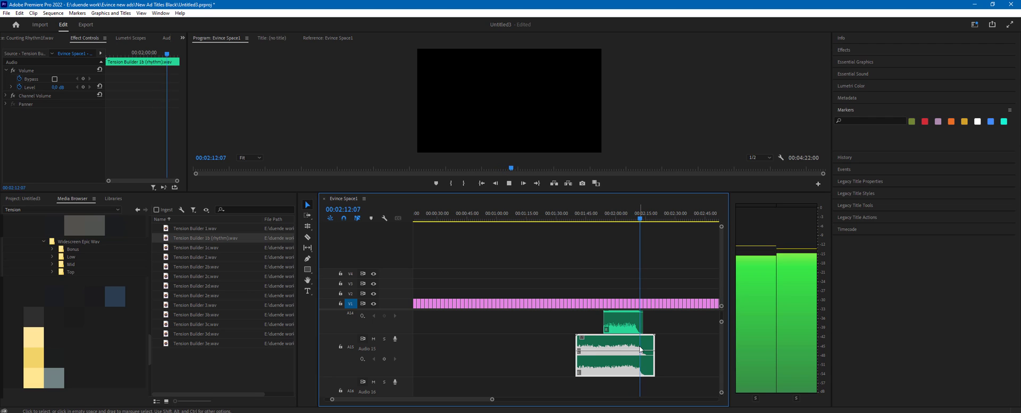
pyautogui.moveTo(642, 348); pyautogui.dragTo(638, 348)
pyautogui.click(628, 218)
pyautogui.press('space')
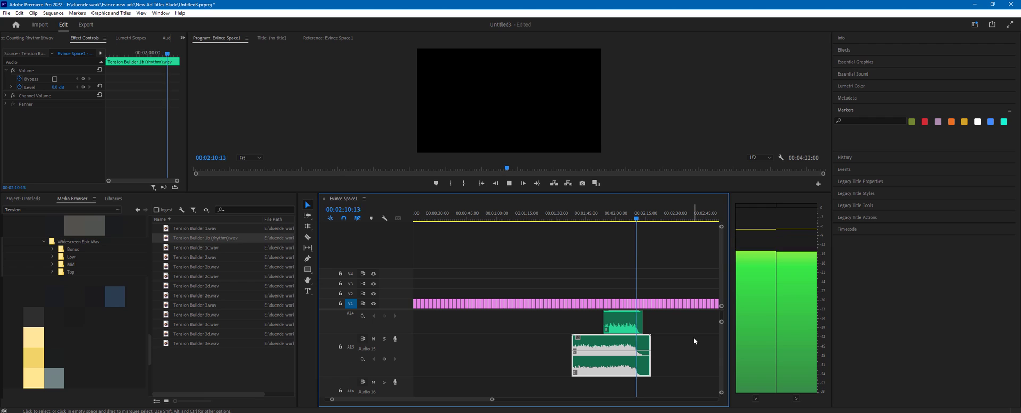
pyautogui.hotkey('ctrl', 'z')
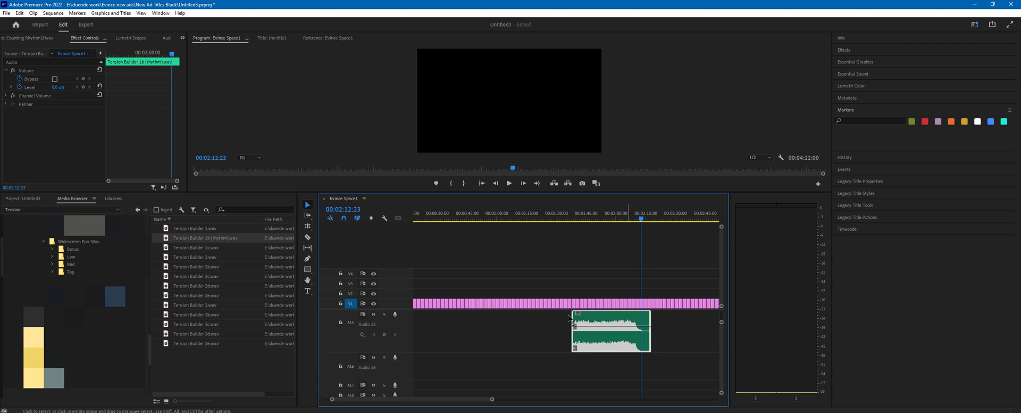
# Browse the Bonus folder and open Percussions in the Media Browser.
pyautogui.click(73, 249)
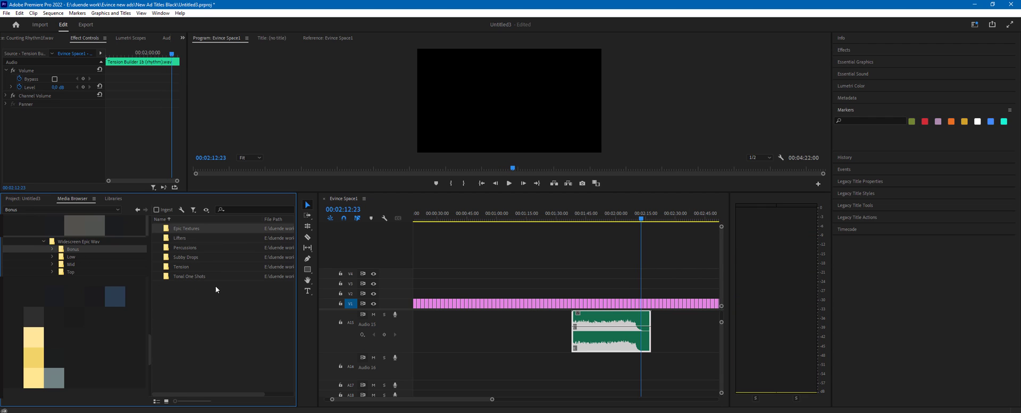
pyautogui.click(186, 277)
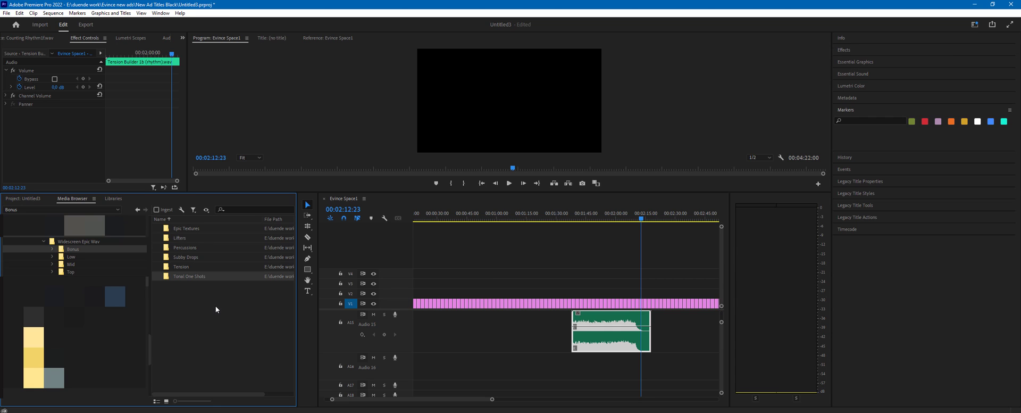
pyautogui.click(722, 347)
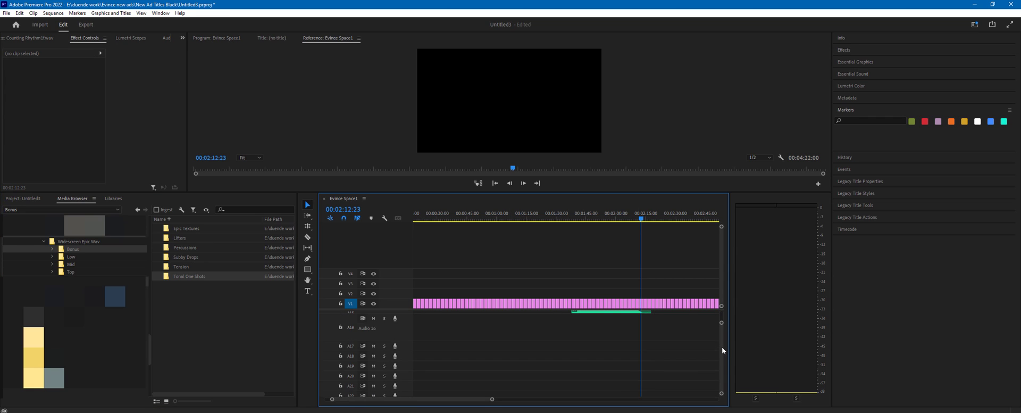
pyautogui.doubleClick(185, 248)
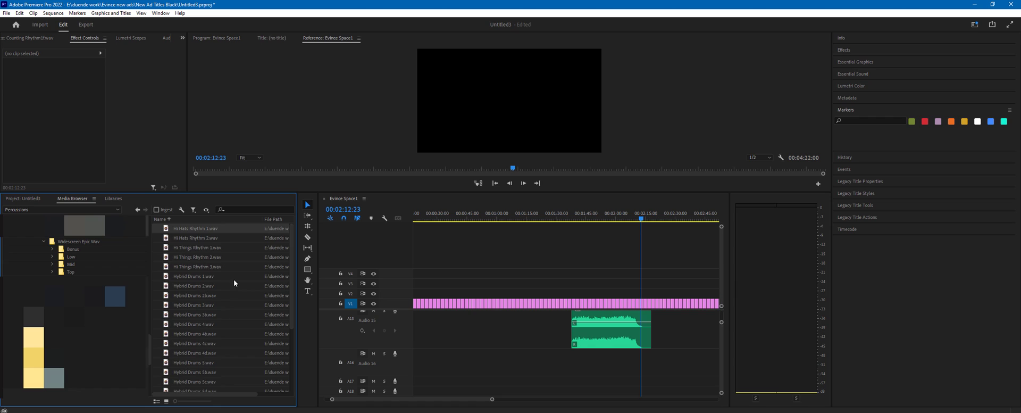
pyautogui.scroll(-3, 223, 298)
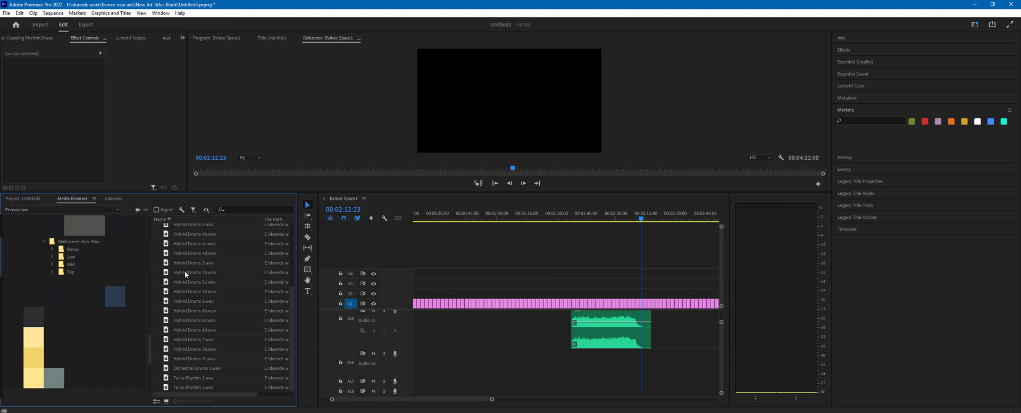
# Audition Hybrid Drums 5.wav on Audio 16 with solo on and off, then delete it.
pyautogui.moveTo(183, 263); pyautogui.dragTo(621, 369)
pyautogui.click(599, 215)
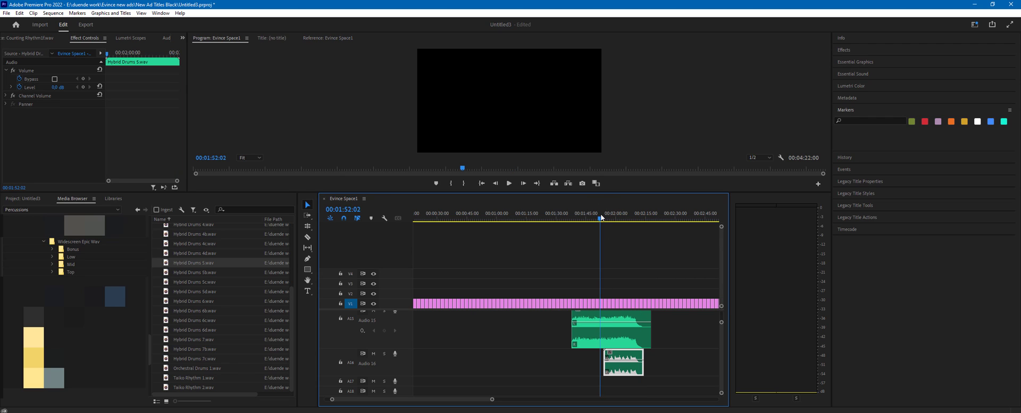
pyautogui.press('space')
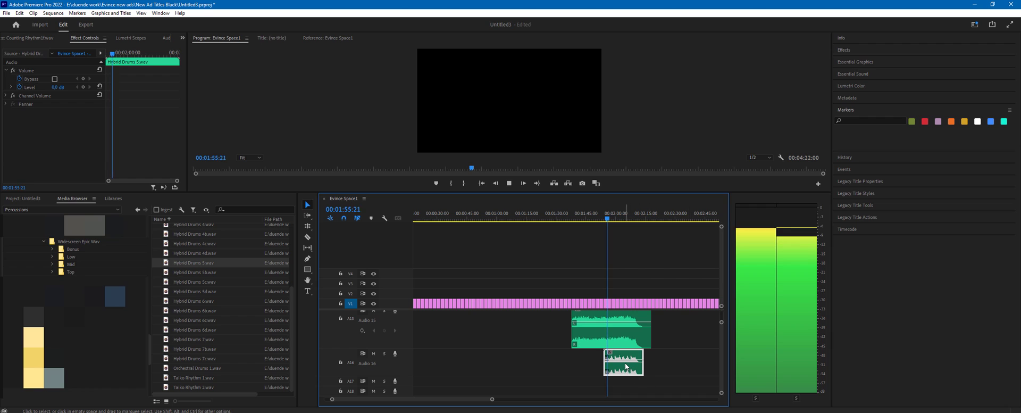
pyautogui.click(384, 352)
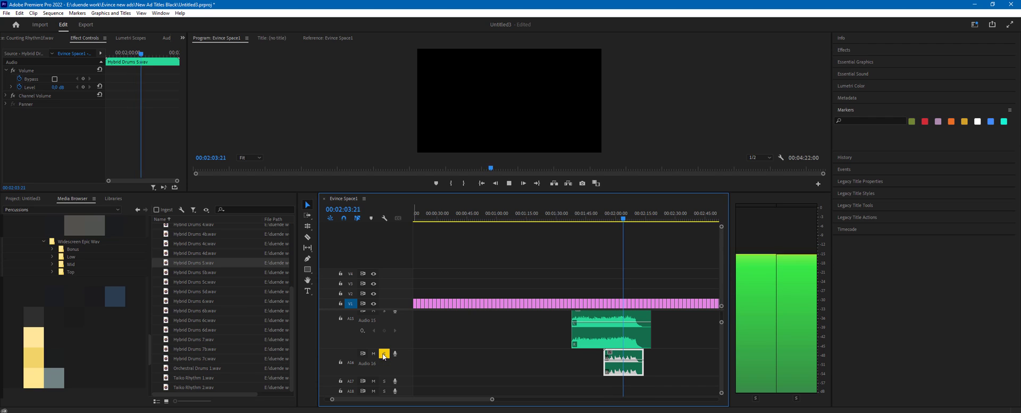
pyautogui.click(384, 353)
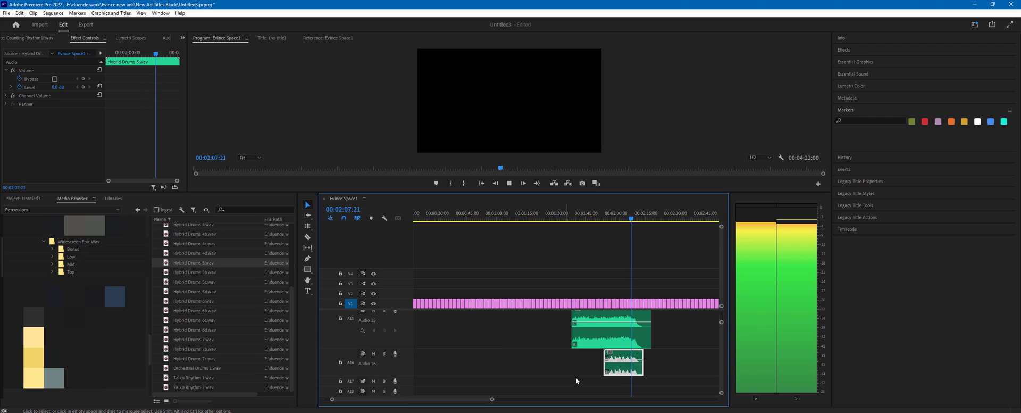
pyautogui.press('space')
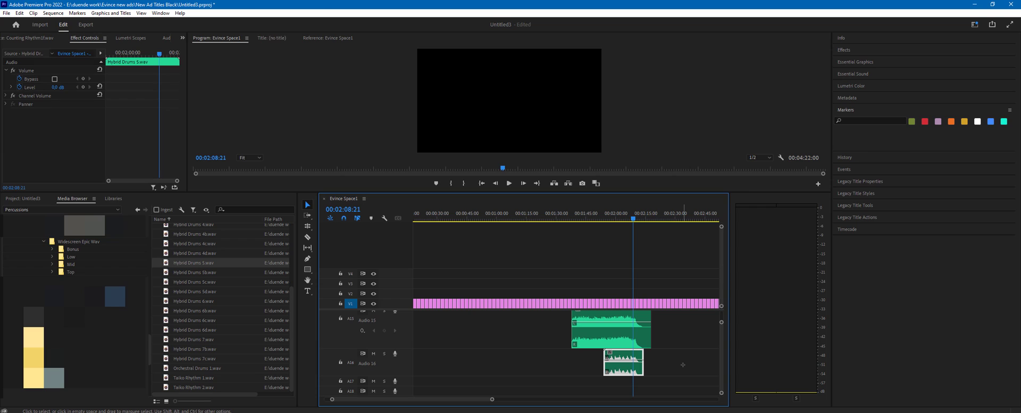
pyautogui.press('Delete')
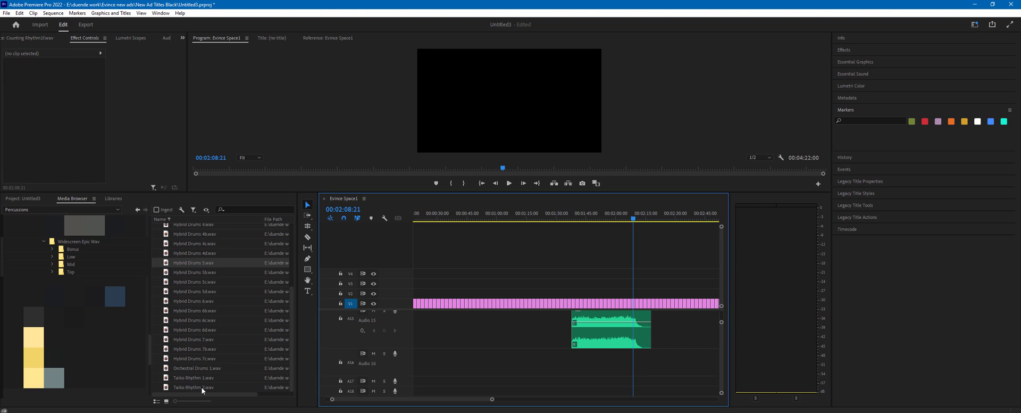
# Place Taiko Rhythm 1.wav on Audio 16 around 2:00 and play the taiko layer.
pyautogui.moveTo(184, 378); pyautogui.dragTo(606, 373)
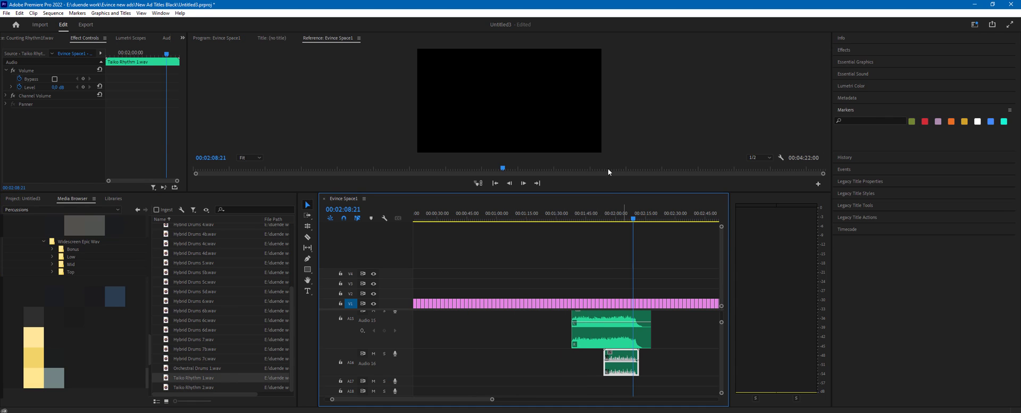
pyautogui.click(602, 218)
pyautogui.click(603, 219)
pyautogui.moveTo(621, 371); pyautogui.dragTo(621, 372)
pyautogui.press('space')
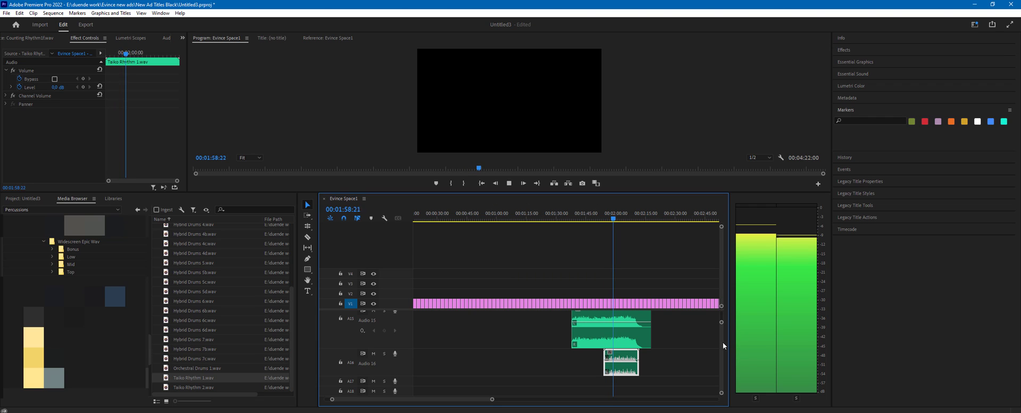
pyautogui.scroll(-3, 722, 342)
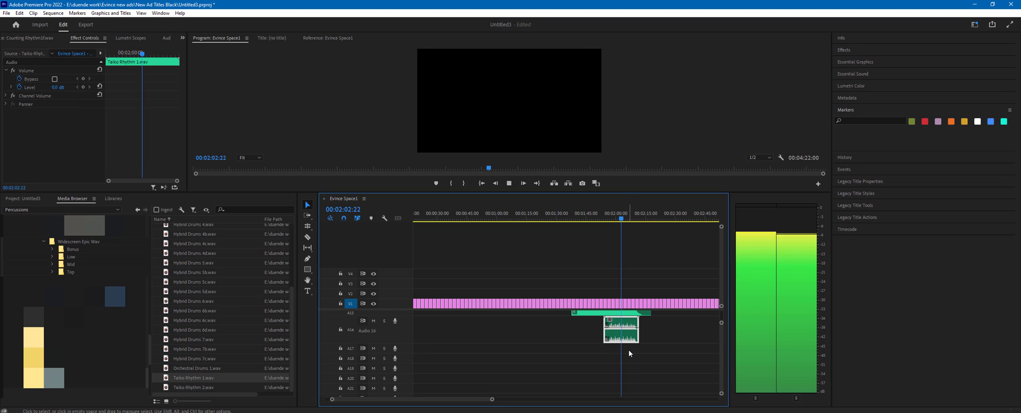
pyautogui.click(624, 219)
# Add Level keyframes at 02:09:04 and a silent -inf dB one at the clip start, then preview the fade-in.
pyautogui.moveTo(625, 219); pyautogui.dragTo(635, 219)
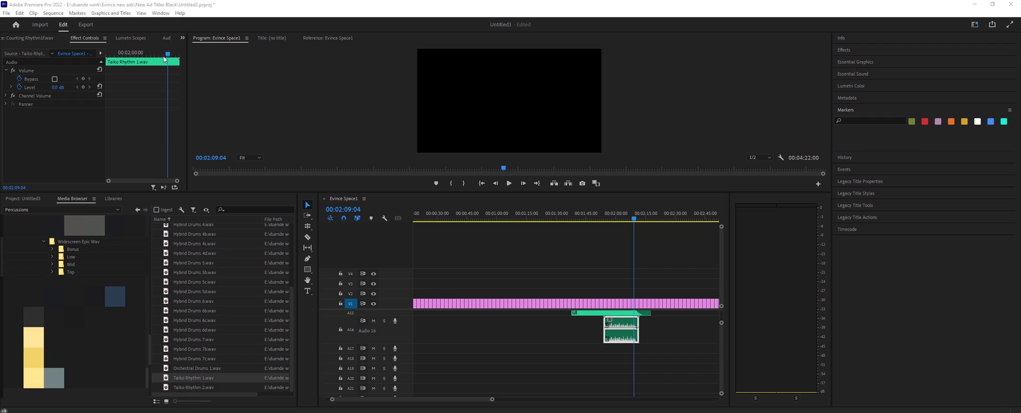
pyautogui.click(83, 87)
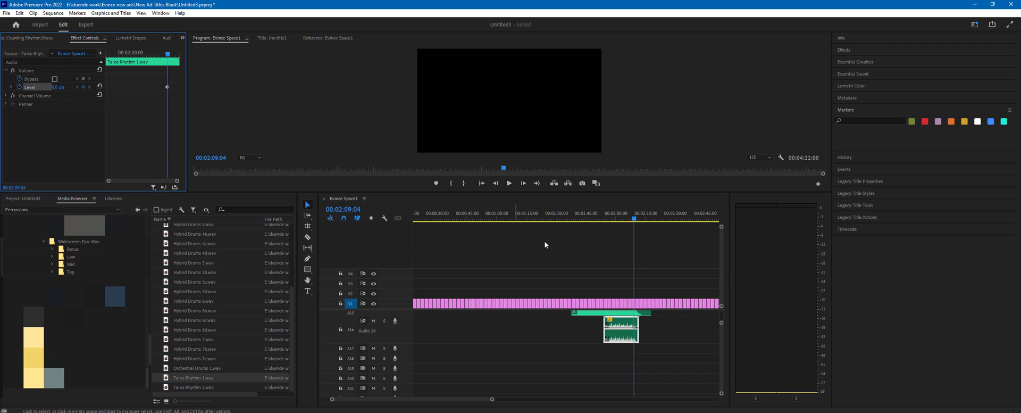
pyautogui.click(602, 227)
pyautogui.click(606, 216)
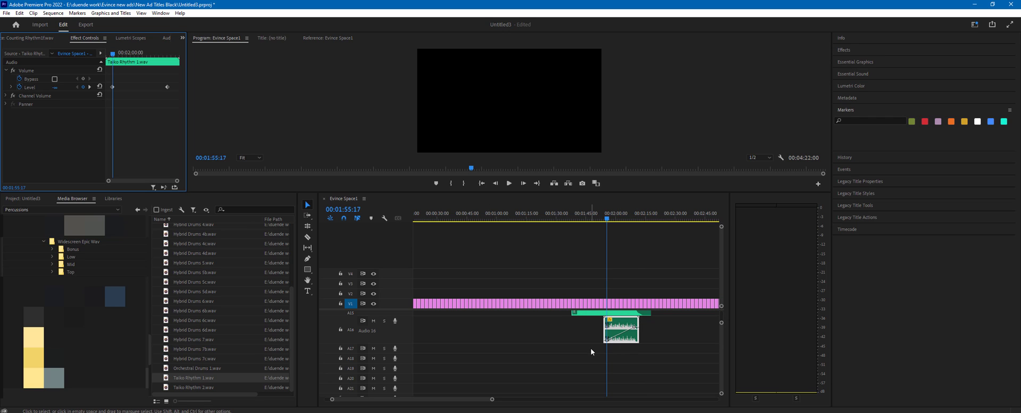
pyautogui.click(643, 316)
pyautogui.press('space')
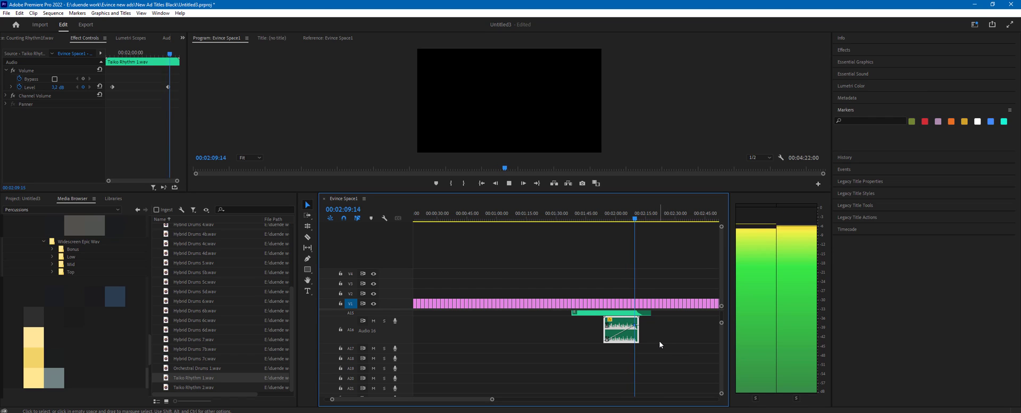
pyautogui.press('space')
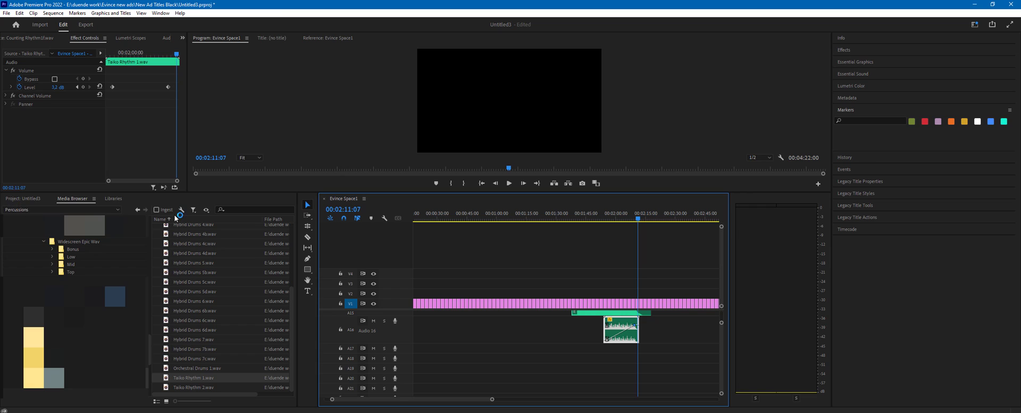
# Open Bonus > Tonal One Shots and drag Tonal Drop4 b.wav onto Audio 17.
pyautogui.click(145, 210)
pyautogui.click(72, 249)
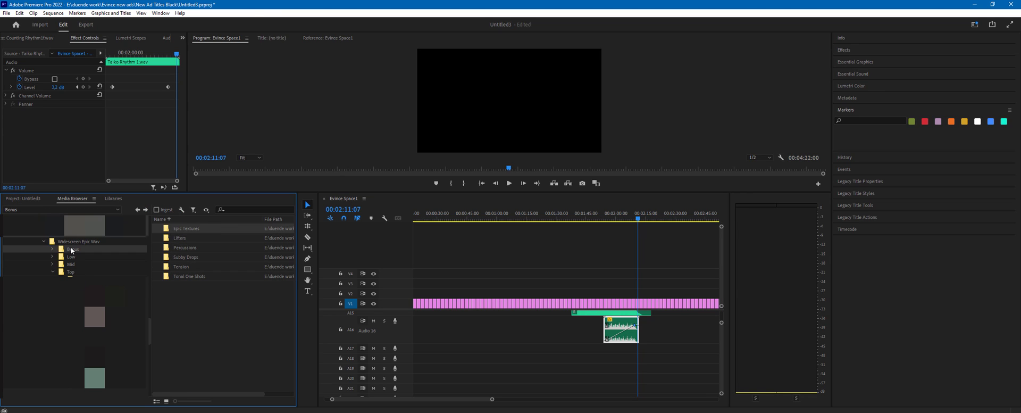
pyautogui.doubleClick(194, 275)
pyautogui.scroll(-4, 210, 291)
pyautogui.moveTo(207, 290); pyautogui.dragTo(640, 355)
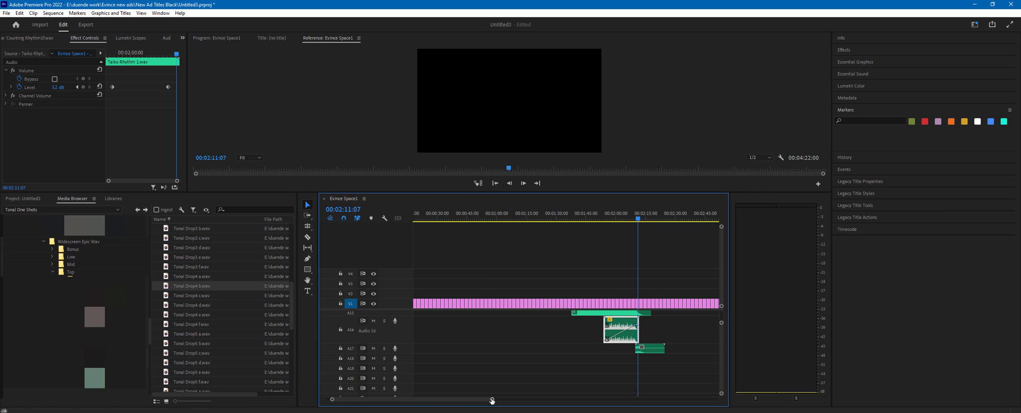
# Slide the tonal drop five seconds later to start near 2:10 and play the hit.
pyautogui.moveTo(492, 399); pyautogui.dragTo(446, 399)
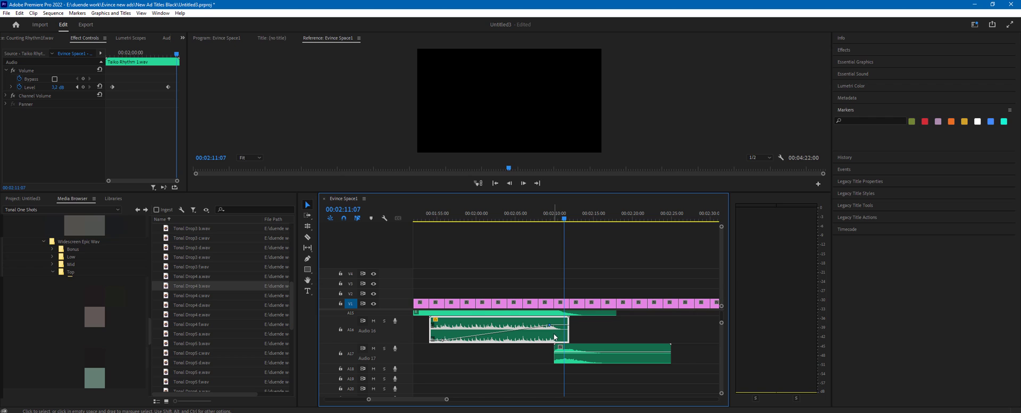
pyautogui.press('Up')
pyautogui.press('Up')
pyautogui.press('Up')
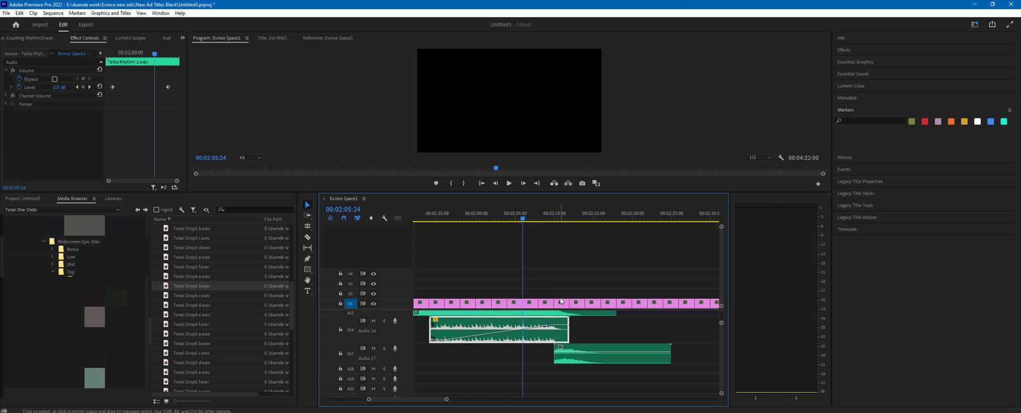
pyautogui.click(563, 306)
pyautogui.moveTo(596, 366); pyautogui.dragTo(571, 363)
pyautogui.press('space')
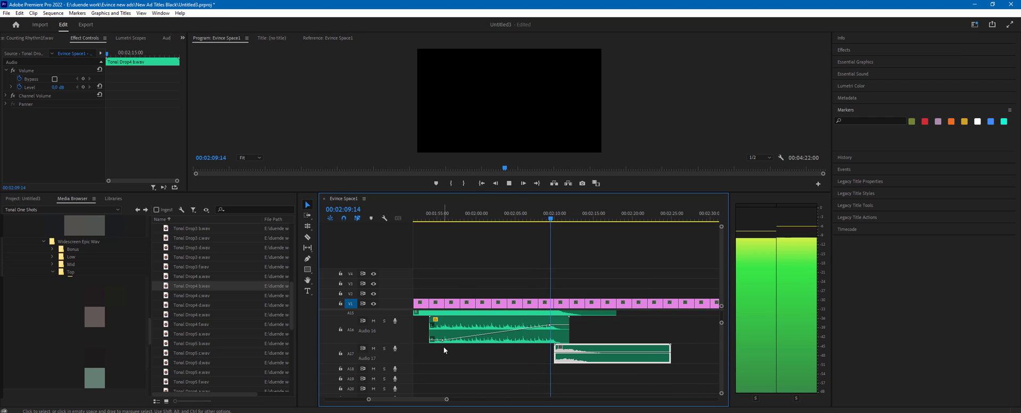